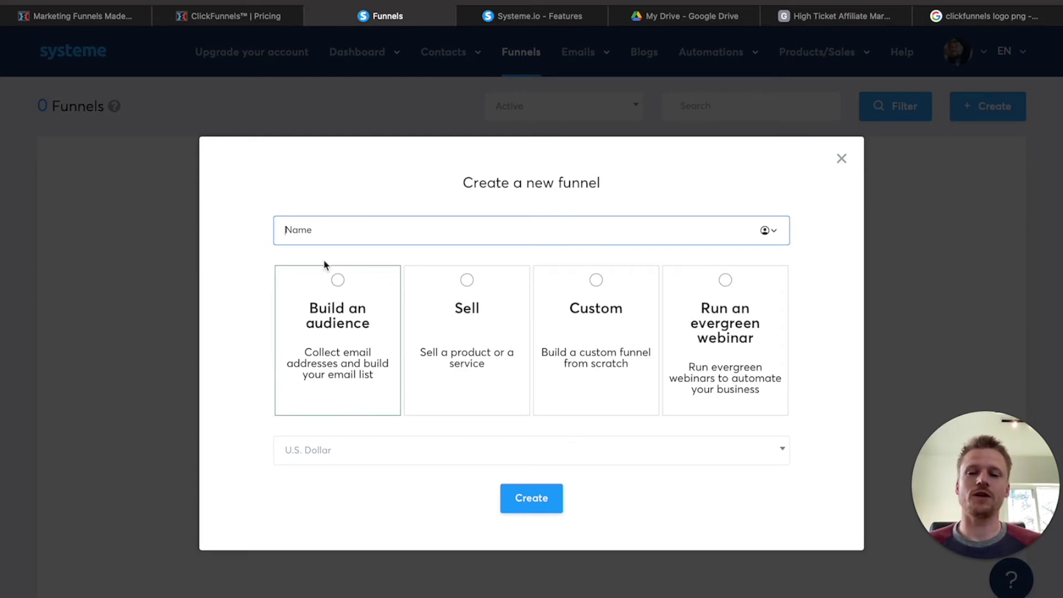
Step: Create a new funnel named "Optin" with the "Build an audience" goal
{"action": "type", "text": "Optin"}
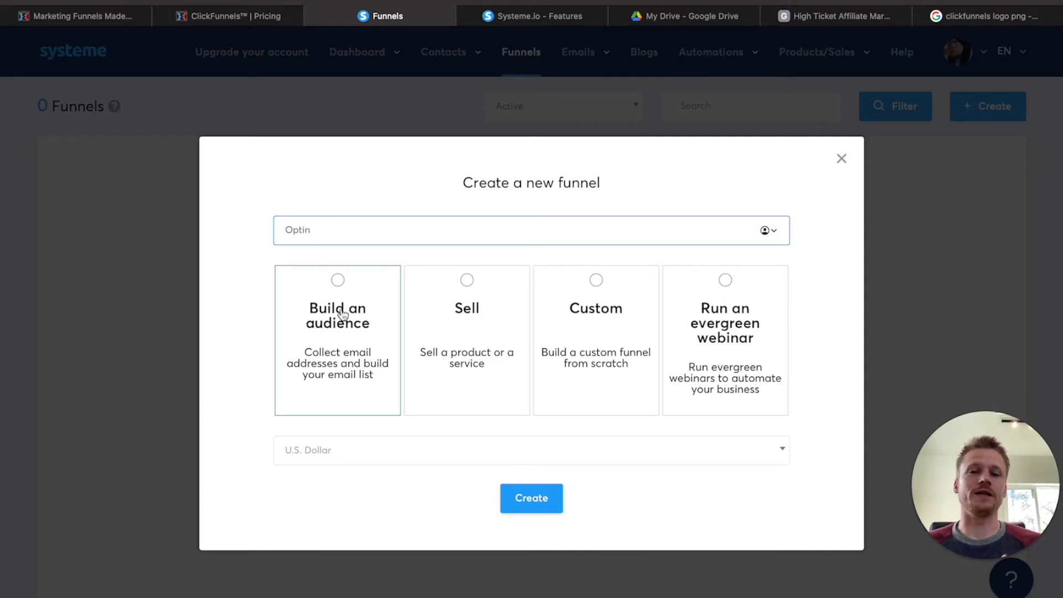
{"action": "left_click", "coordinate": [337, 278]}
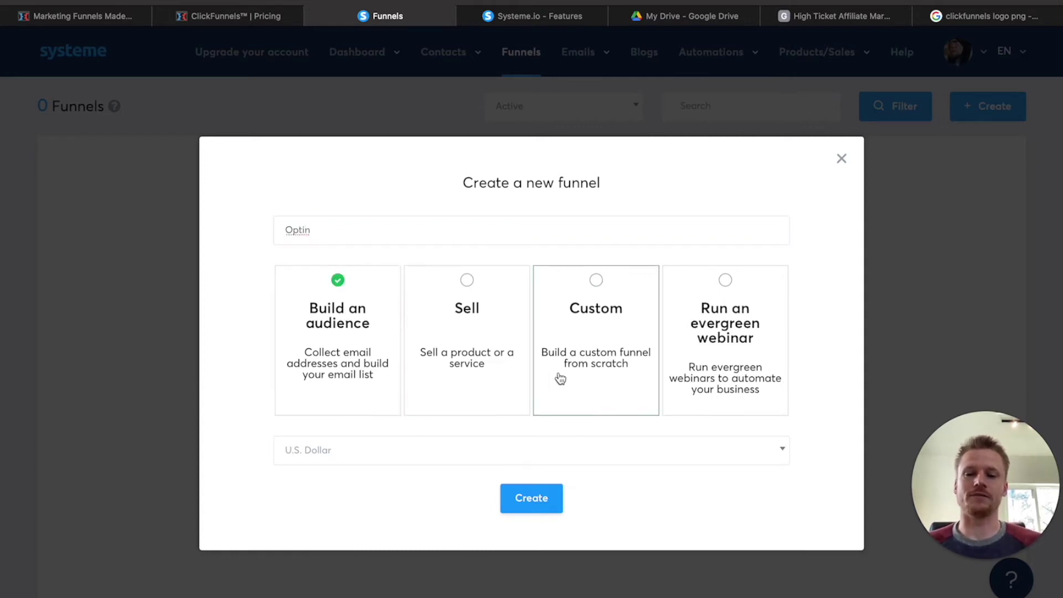
{"action": "left_click", "coordinate": [546, 504]}
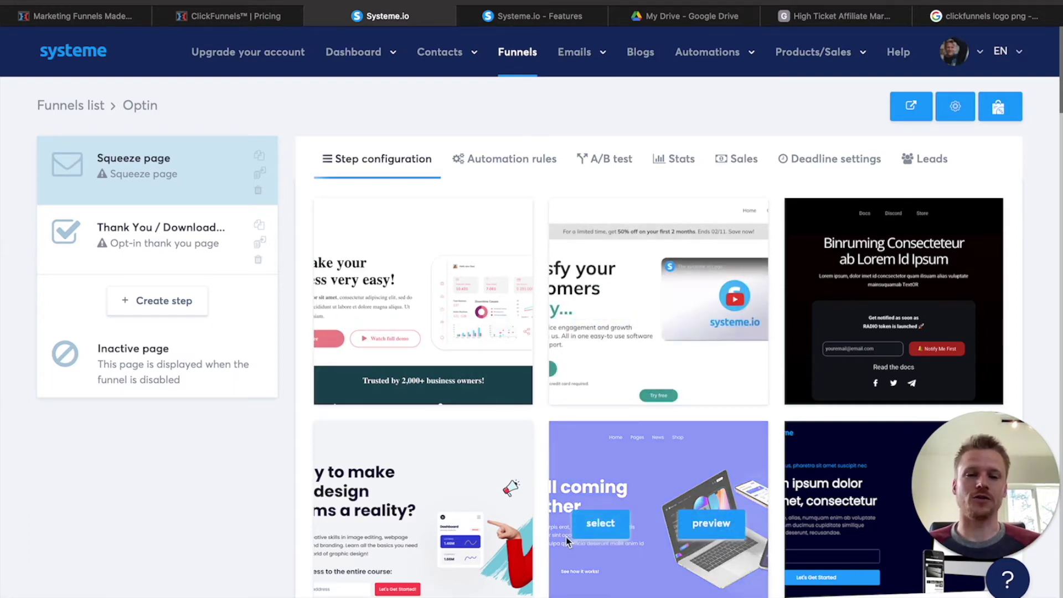
Step: Choose the desert-background template "The 3 step system to sell on autopilot!" for the squeeze page
{"action": "scroll", "coordinate": [566, 540], "scroll_direction": "down", "scroll_amount": 10}
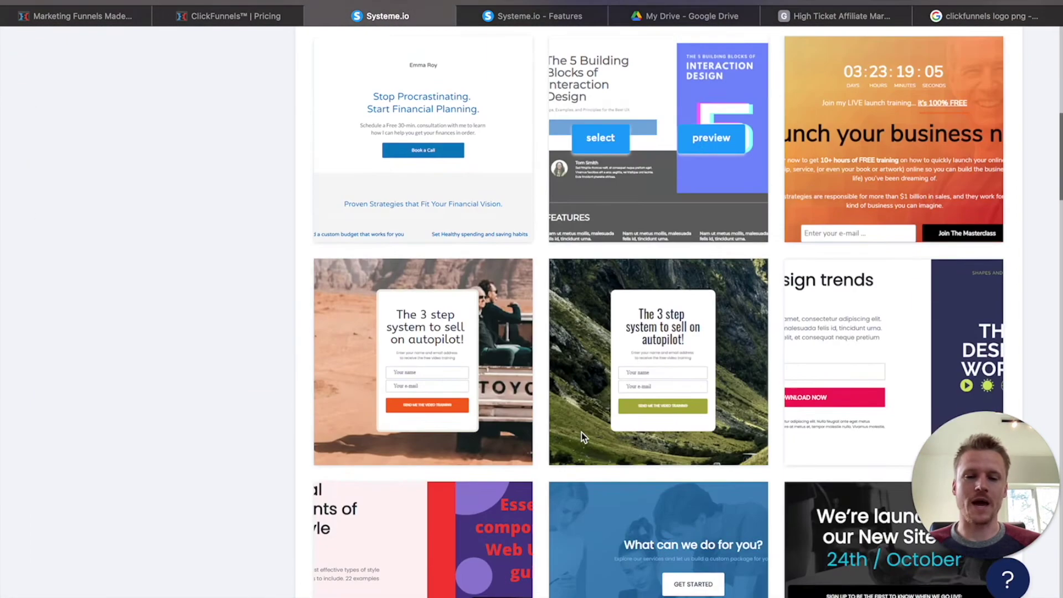
{"action": "mouse_move", "coordinate": [347, 437]}
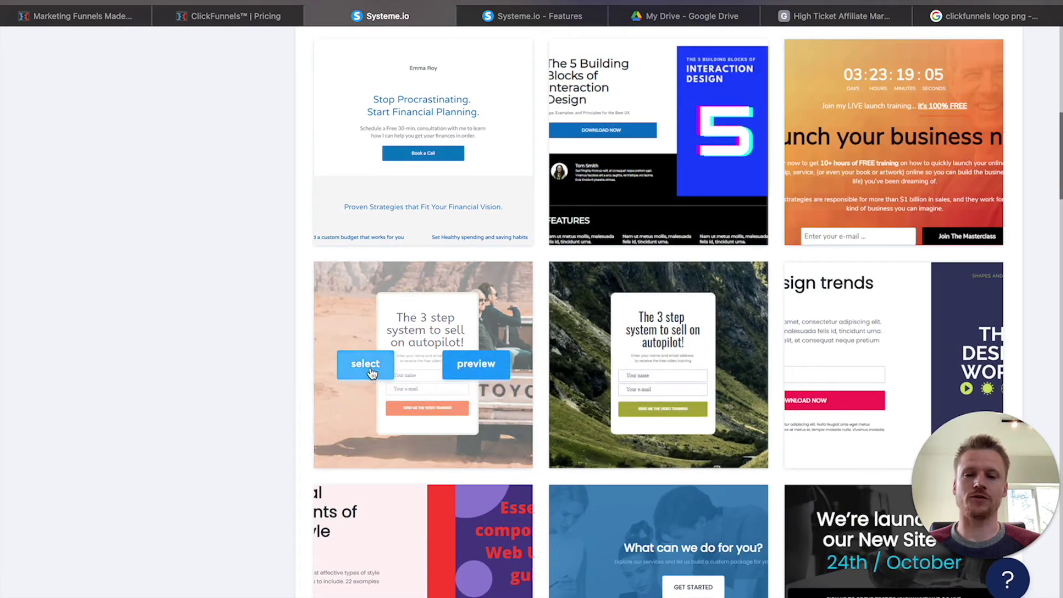
{"action": "left_click", "coordinate": [366, 365]}
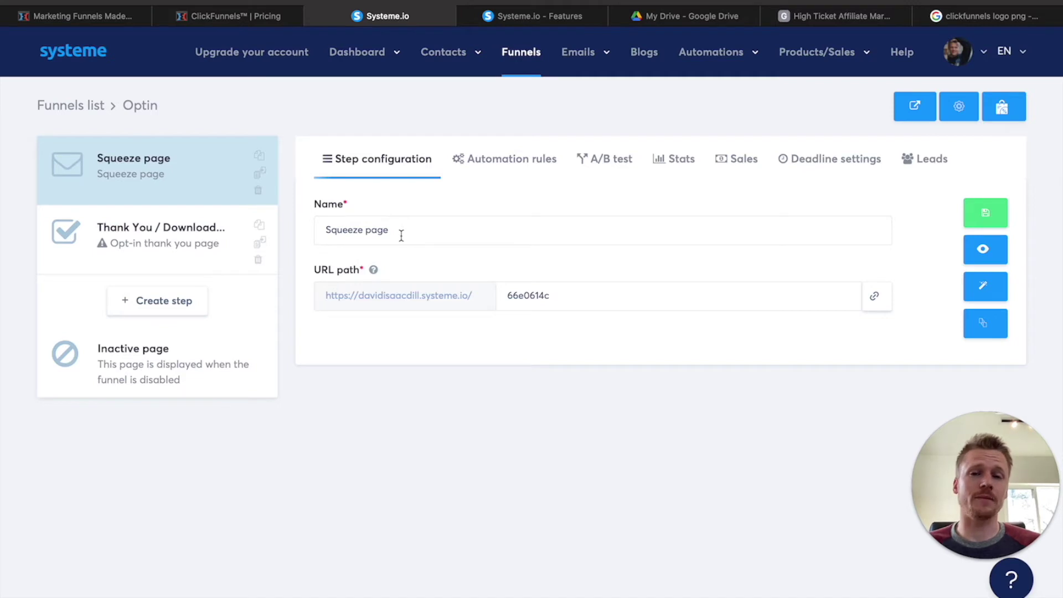
Step: Rename the squeeze page to "Optin page 1", set its URL path to "emailoptintest", and save the step configuration
{"action": "triple_click", "coordinate": [402, 235]}
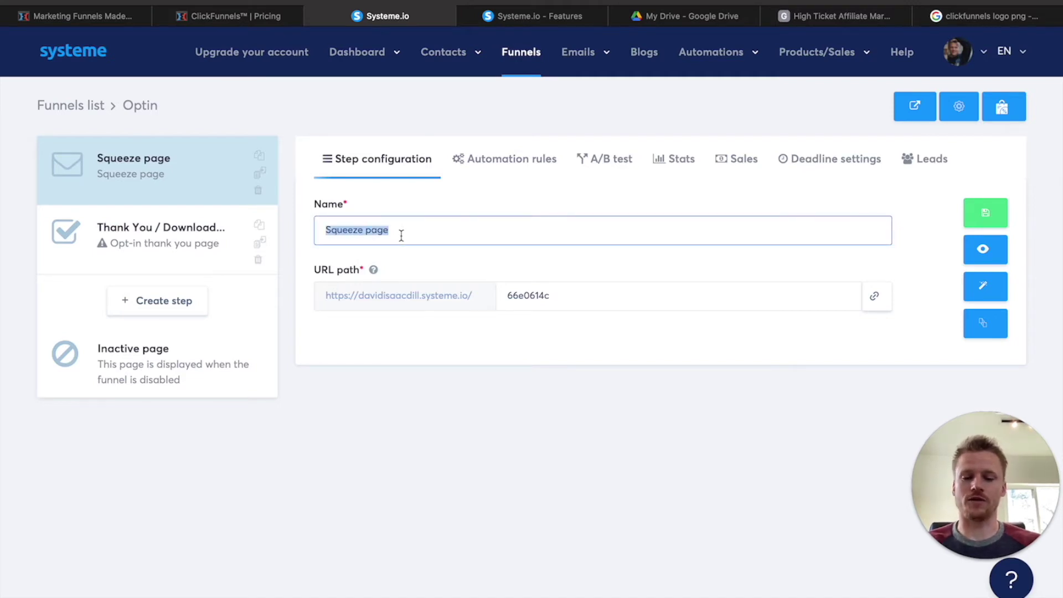
{"action": "type", "text": "Optin page 1"}
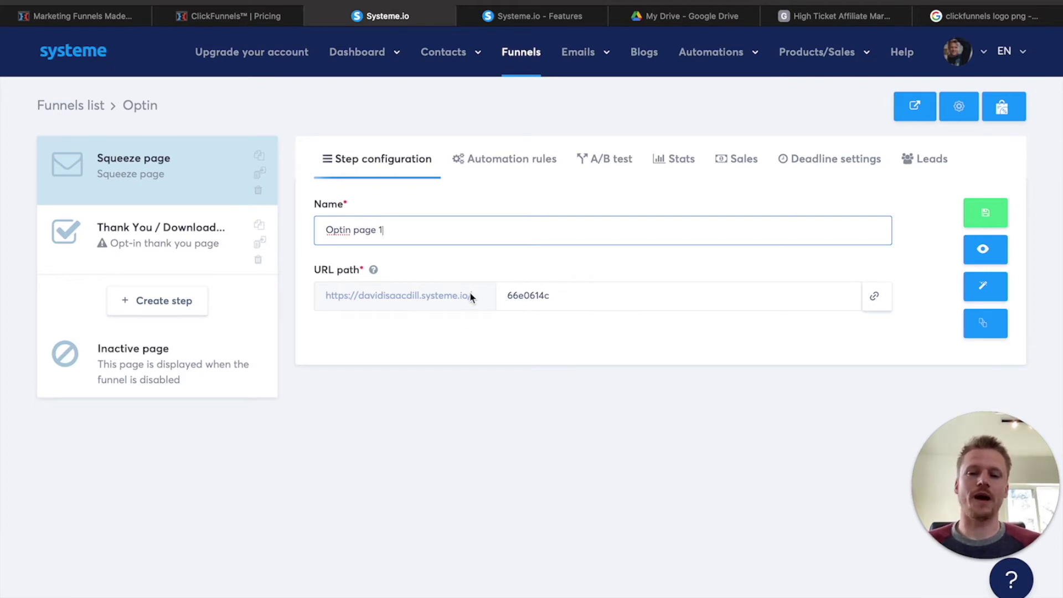
{"action": "left_click_drag", "start_coordinate": [476, 301], "coordinate": [317, 297]}
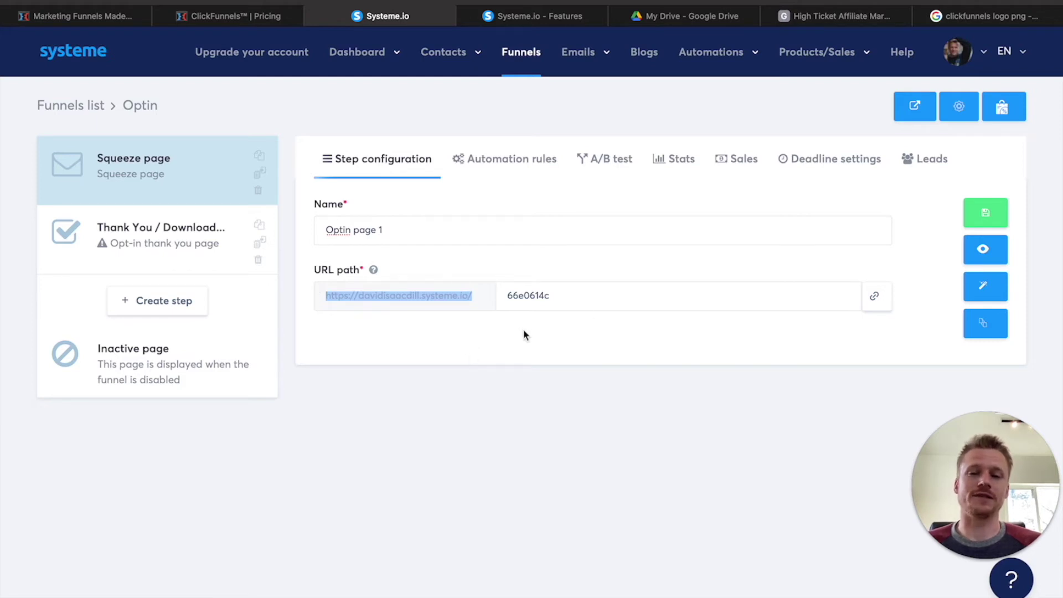
{"action": "left_click", "coordinate": [464, 328]}
{"action": "left_click_drag", "start_coordinate": [359, 301], "coordinate": [429, 297]}
{"action": "left_click", "coordinate": [430, 298]}
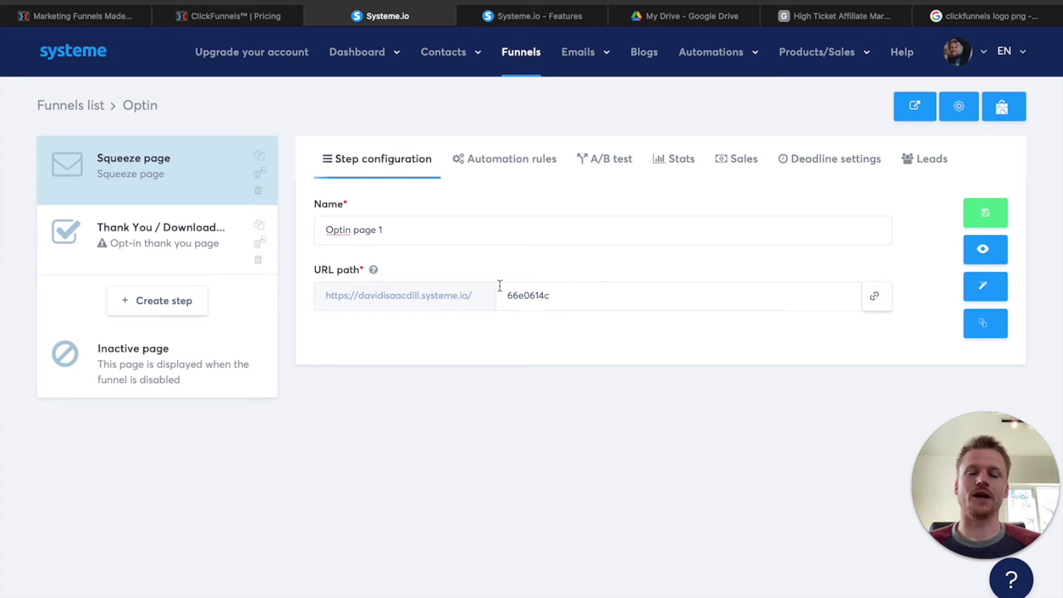
{"action": "double_click", "coordinate": [581, 292]}
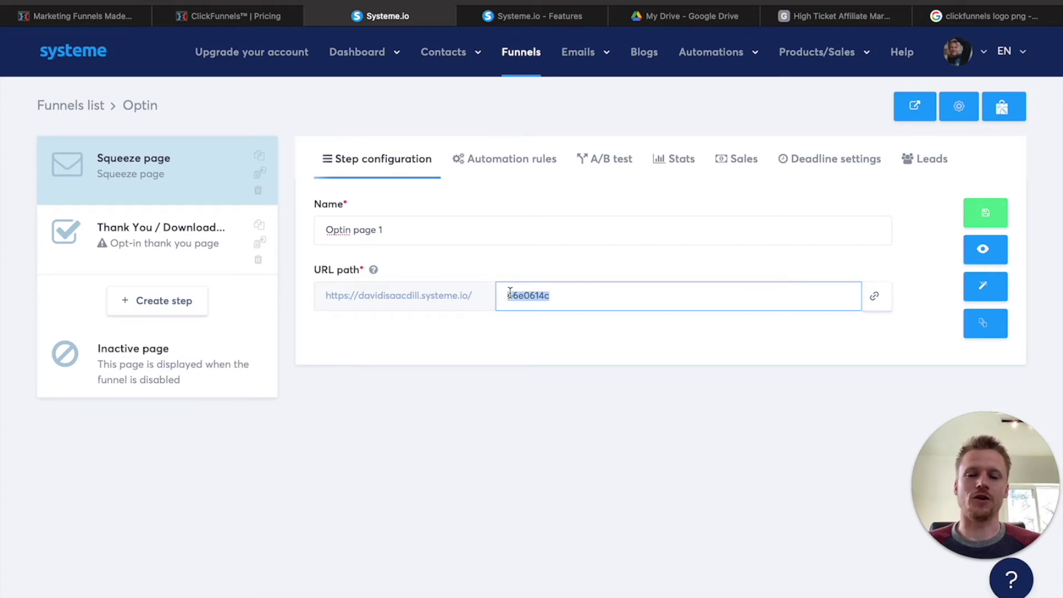
{"action": "type", "text": "emailoptintest"}
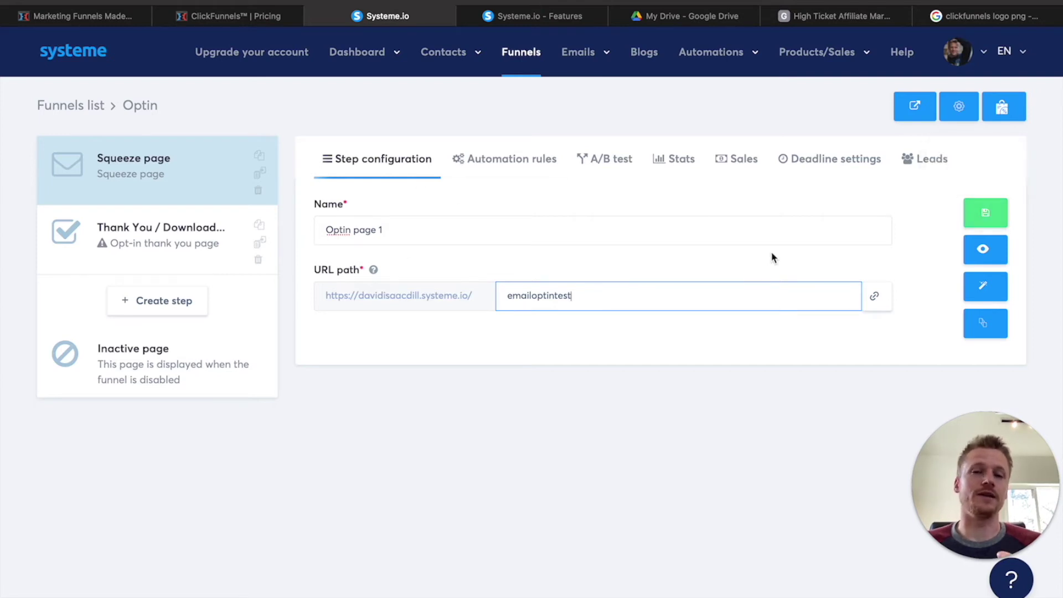
{"action": "left_click", "coordinate": [982, 216]}
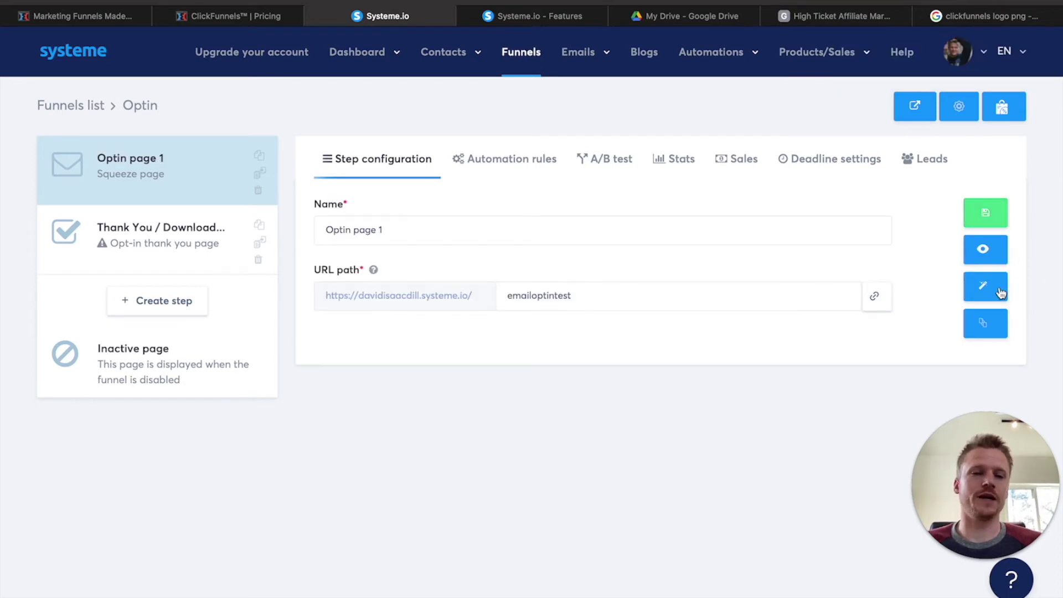
Step: Open the opt-in page for editing and replace its headline with "Get My Free Affiliate Marketing Email Course"
{"action": "left_click", "coordinate": [986, 286]}
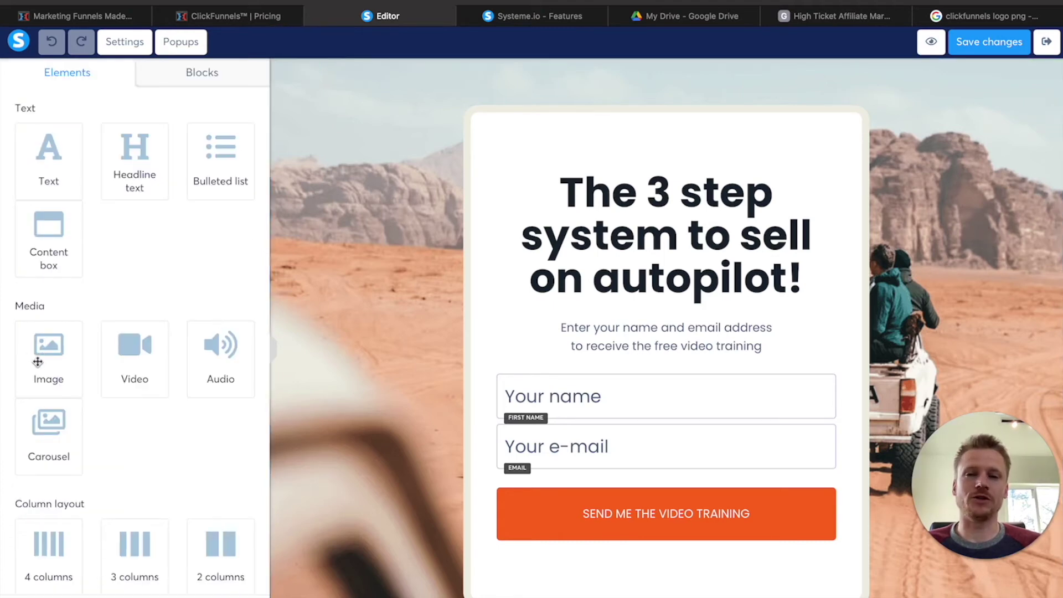
{"action": "left_click_drag", "start_coordinate": [37, 363], "coordinate": [390, 191]}
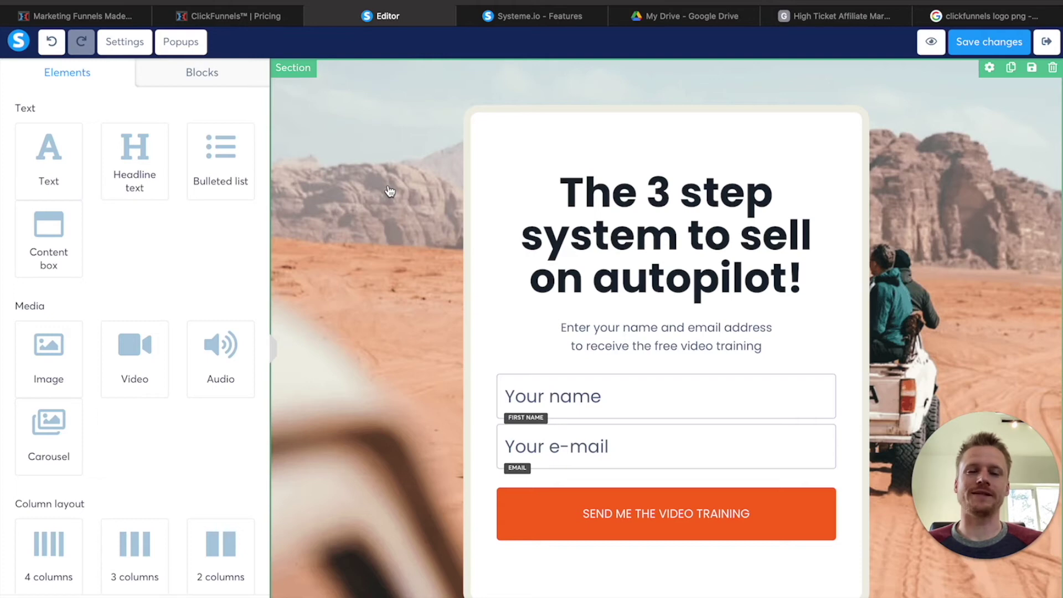
{"action": "left_click", "coordinate": [645, 232]}
{"action": "triple_click", "coordinate": [644, 226]}
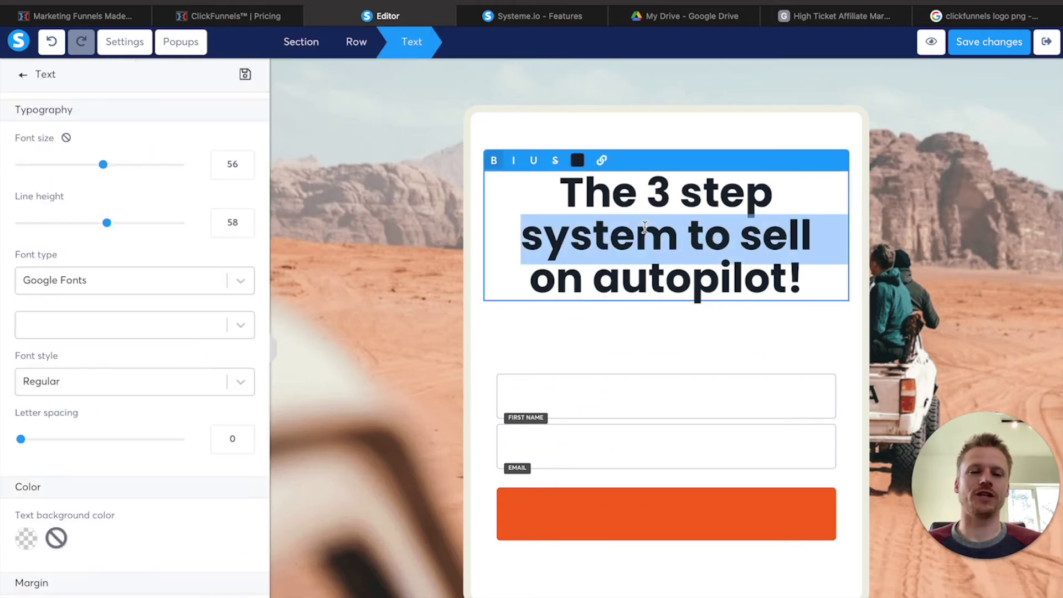
{"action": "left_click_drag", "start_coordinate": [803, 279], "coordinate": [522, 178]}
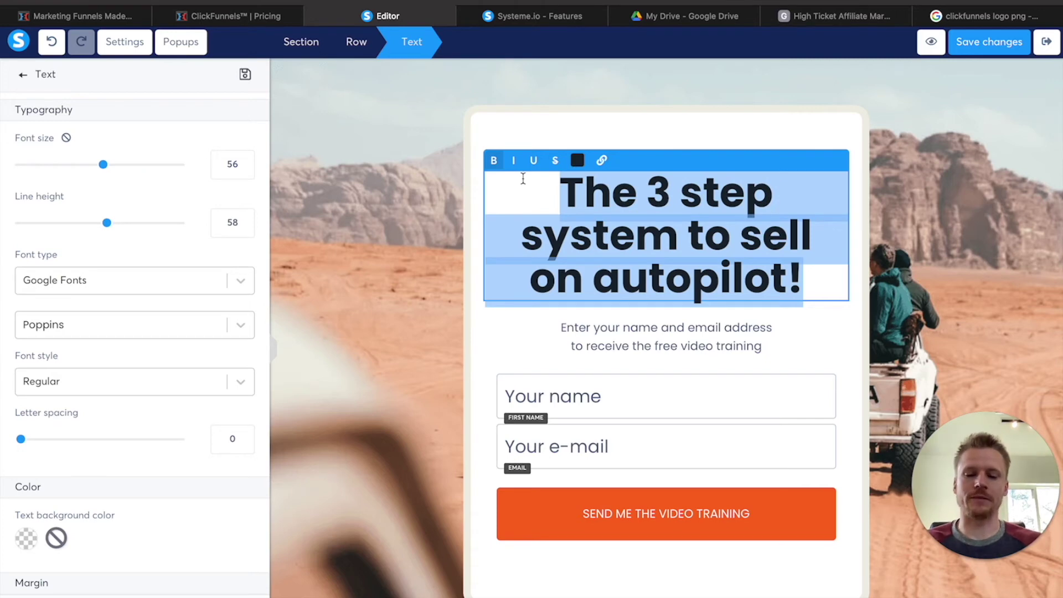
{"action": "type", "text": "Get "}
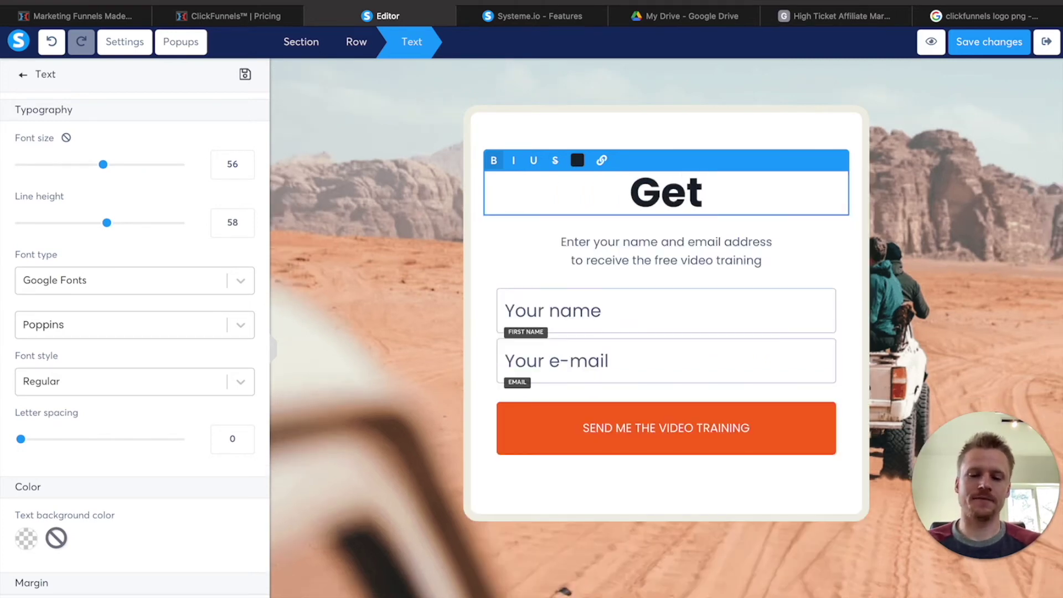
{"action": "type", "text": "My Free"}
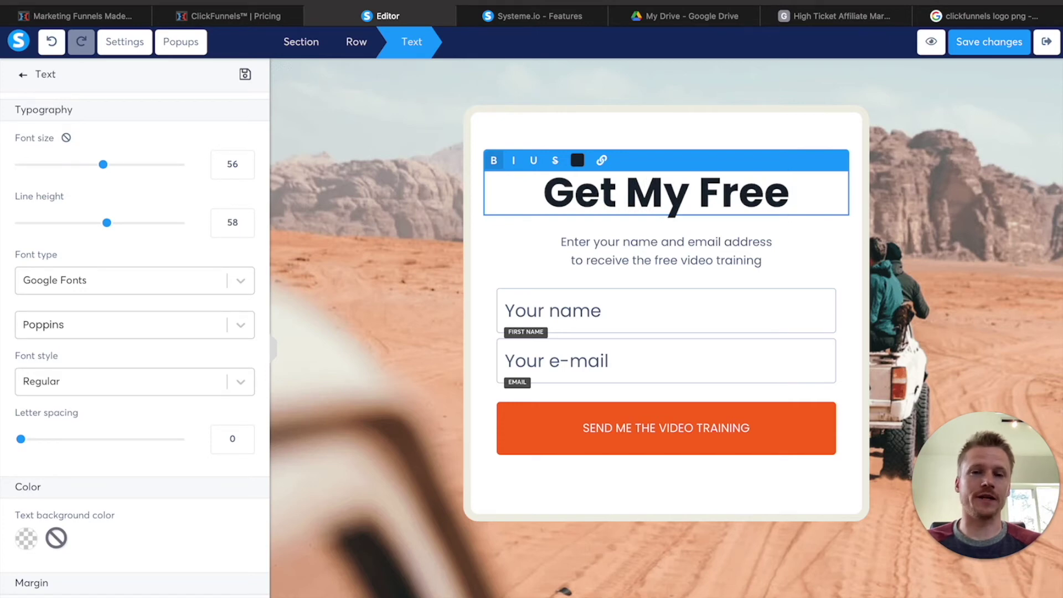
{"action": "type", "text": "Affiliate Marketing Email Course"}
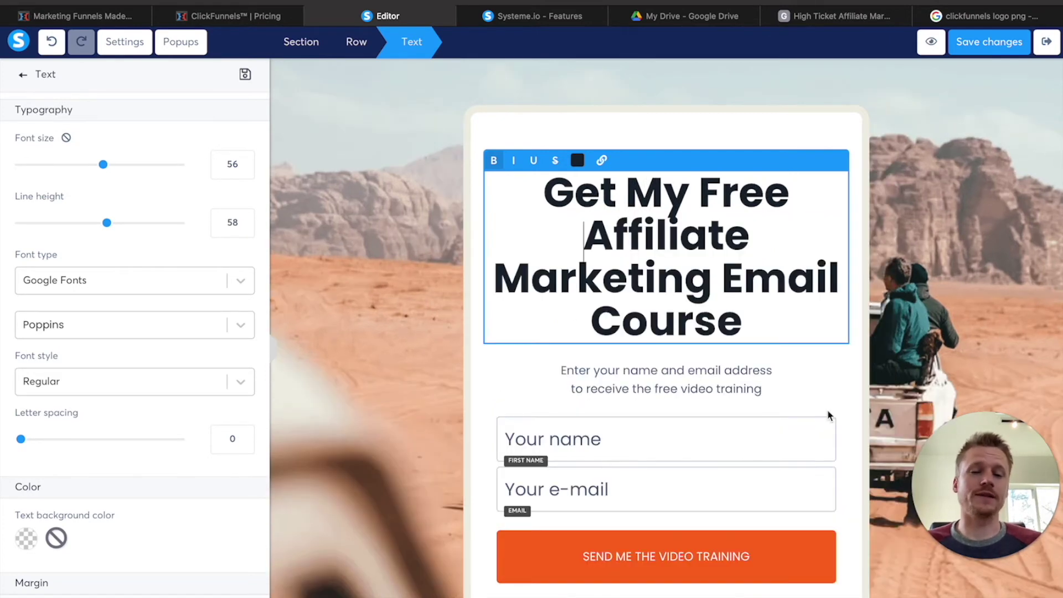
Step: Replace the text below the headline with "Add your name and email to get access!"
{"action": "left_click", "coordinate": [727, 385]}
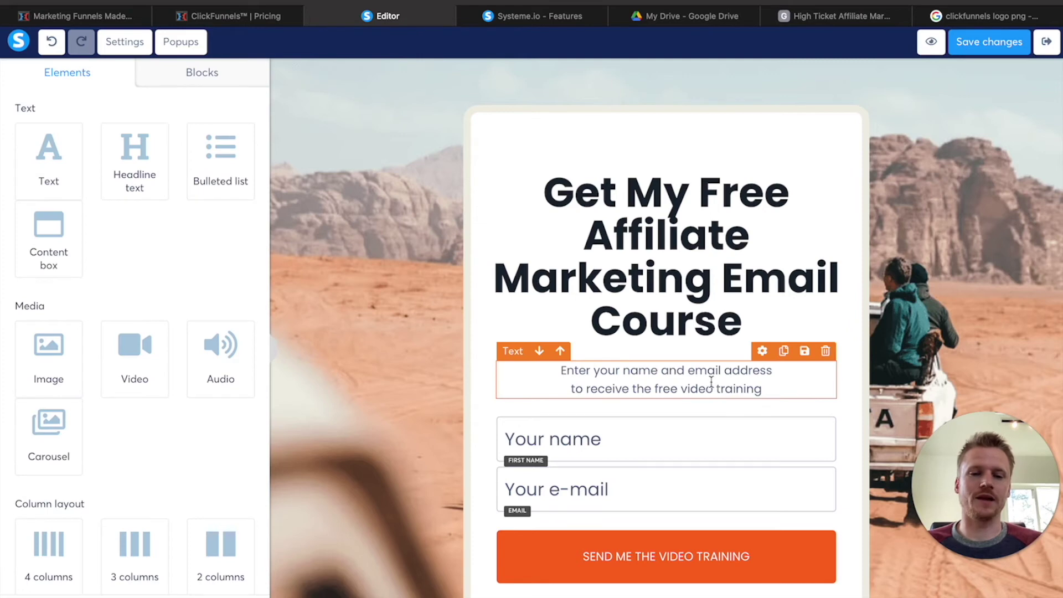
{"action": "left_click", "coordinate": [711, 382]}
{"action": "left_click_drag", "start_coordinate": [763, 389], "coordinate": [559, 367]}
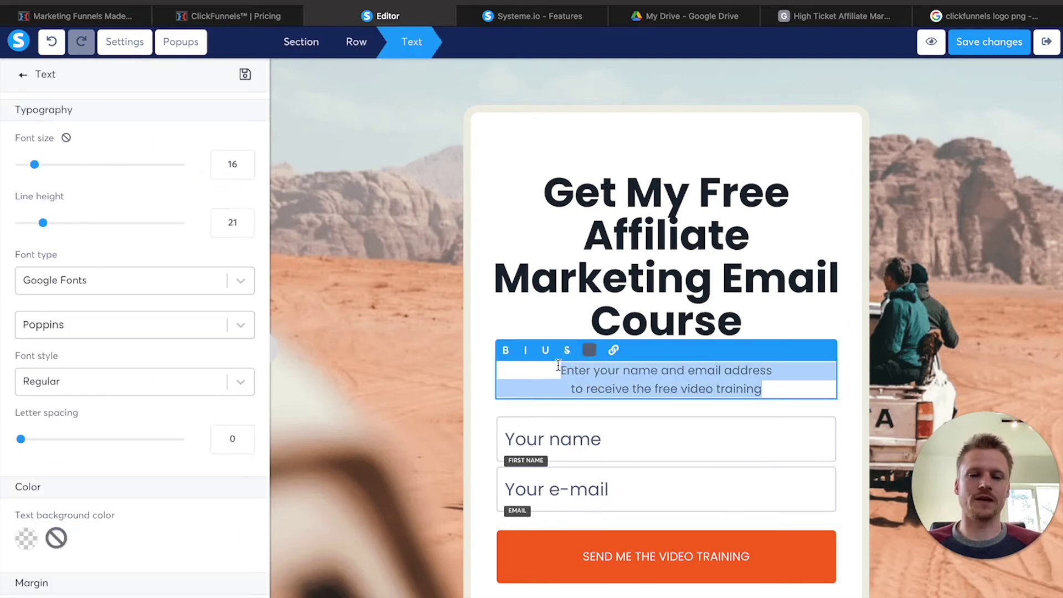
{"action": "type", "text": "Add"}
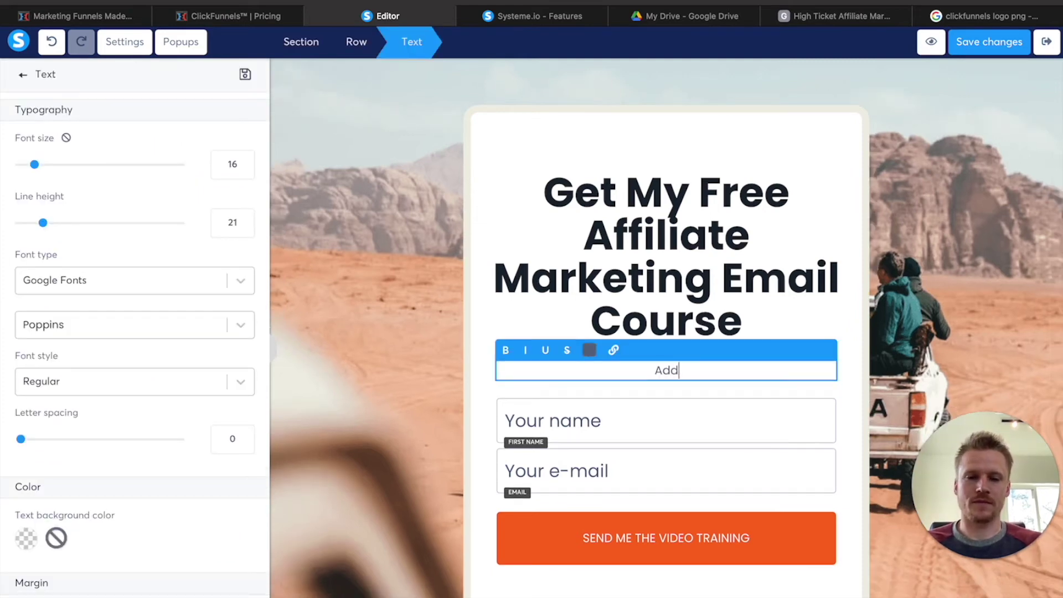
{"action": "type", "text": " your name "}
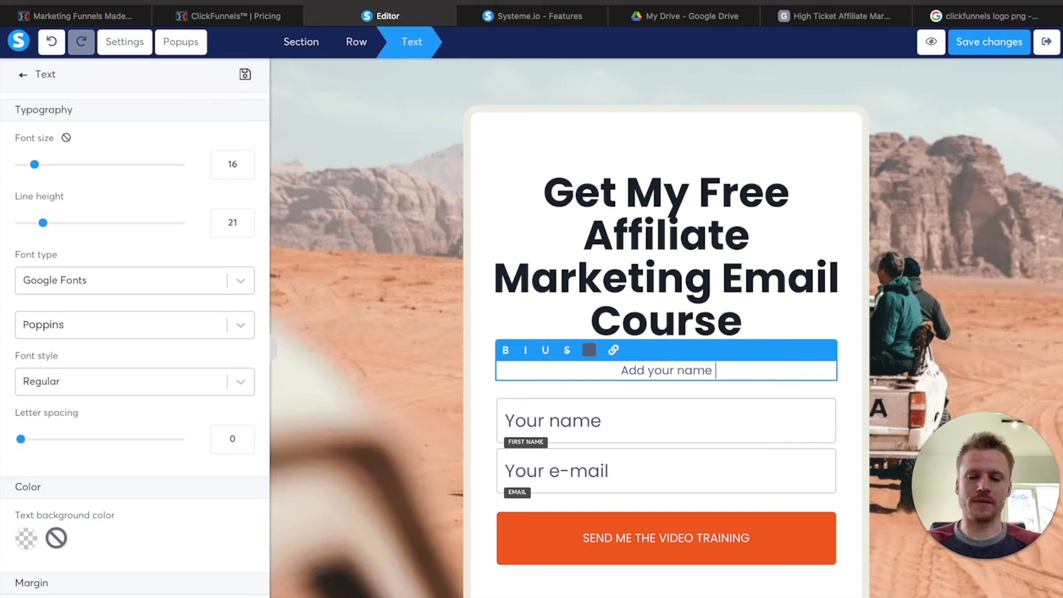
{"action": "type", "text": "and email"}
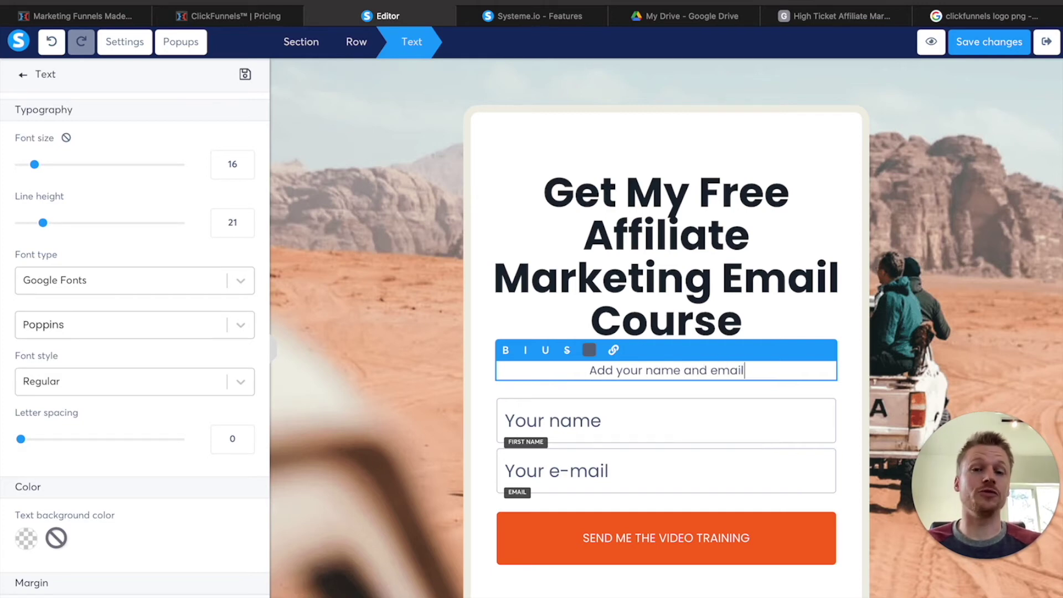
{"action": "type", "text": " to get access!"}
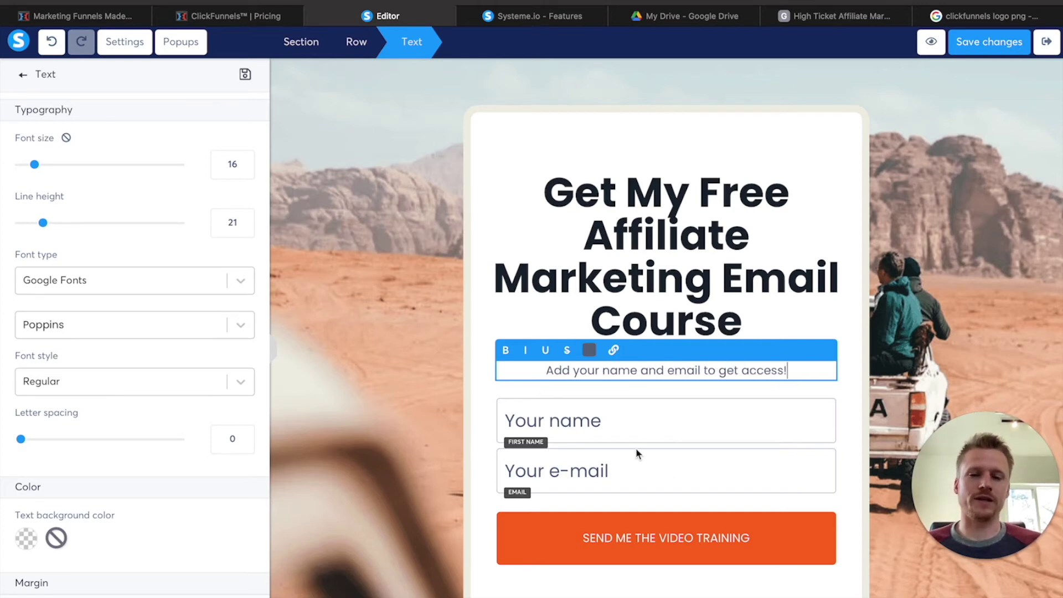
Step: Change the orange form button's text to "SEND ME THE MAIL COURSE" and save the page changes
{"action": "left_click", "coordinate": [635, 548]}
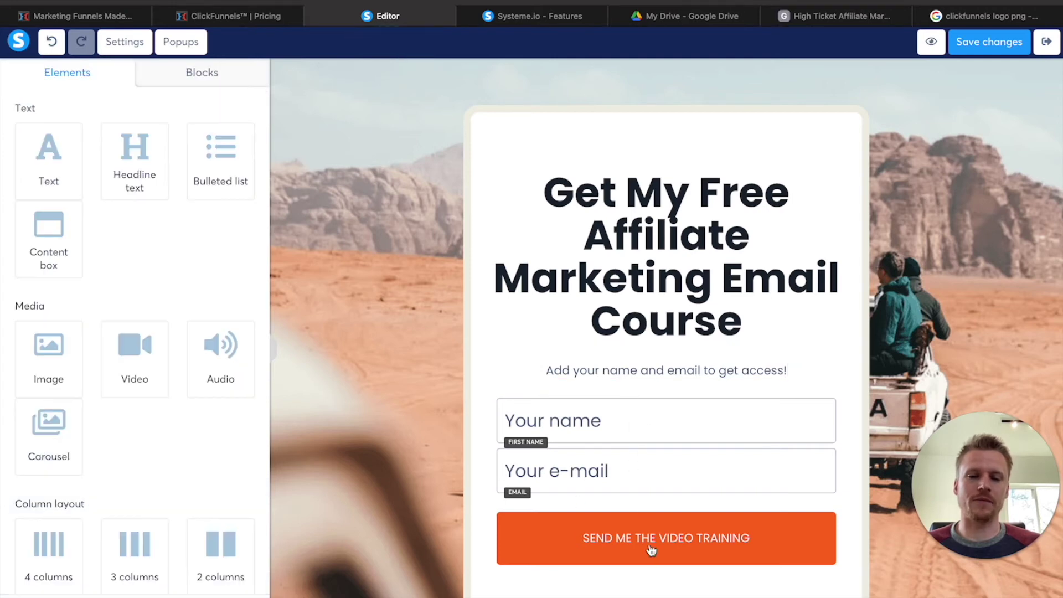
{"action": "key", "text": "Escape"}
{"action": "left_click", "coordinate": [651, 544]}
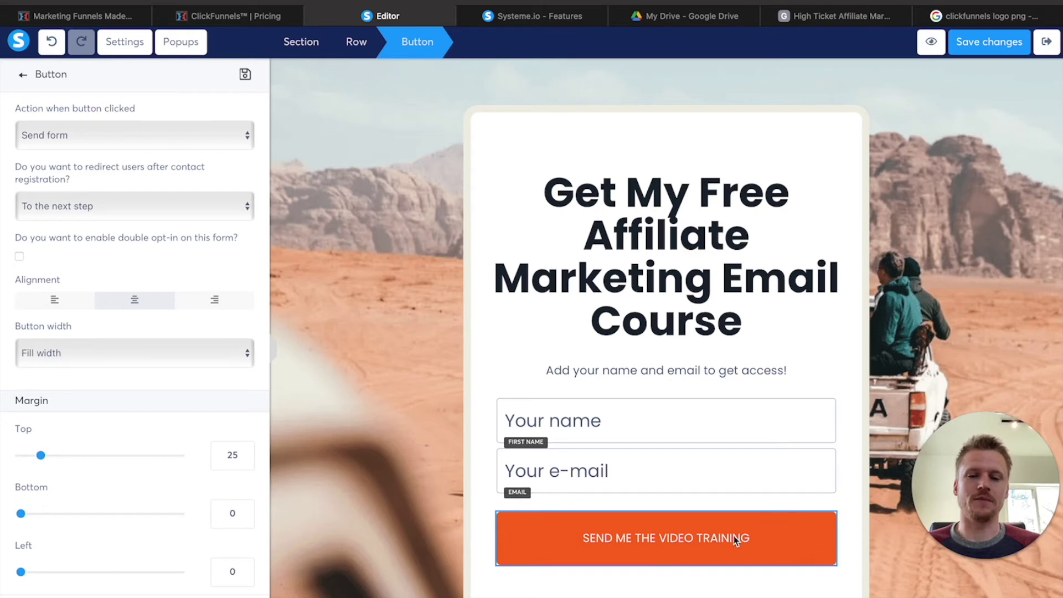
{"action": "key", "text": "Escape"}
{"action": "left_click", "coordinate": [704, 537]}
{"action": "left_click", "coordinate": [742, 541]}
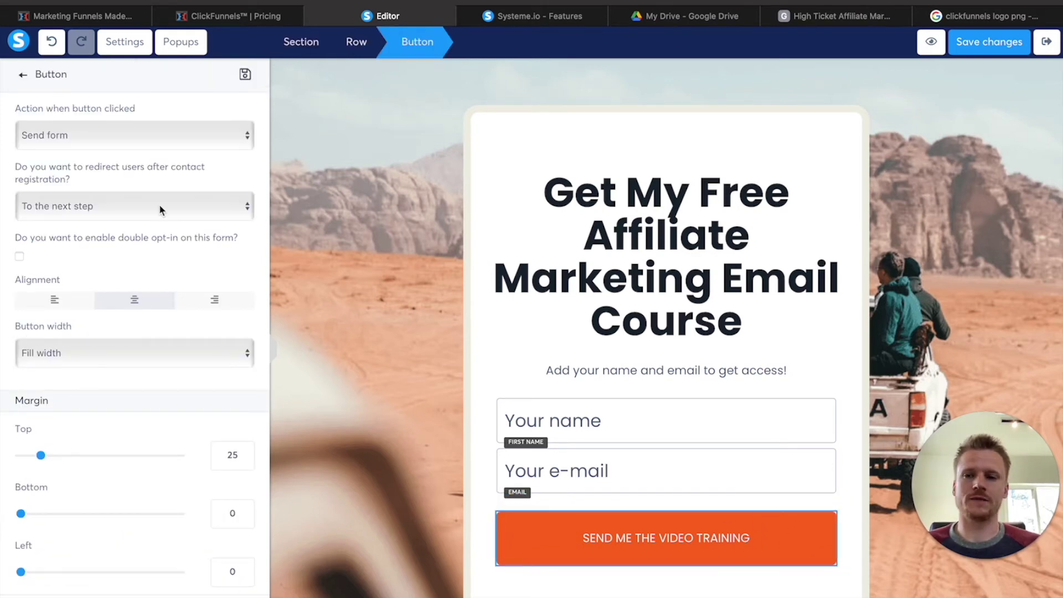
{"action": "scroll", "coordinate": [196, 171], "scroll_direction": "down", "scroll_amount": 10}
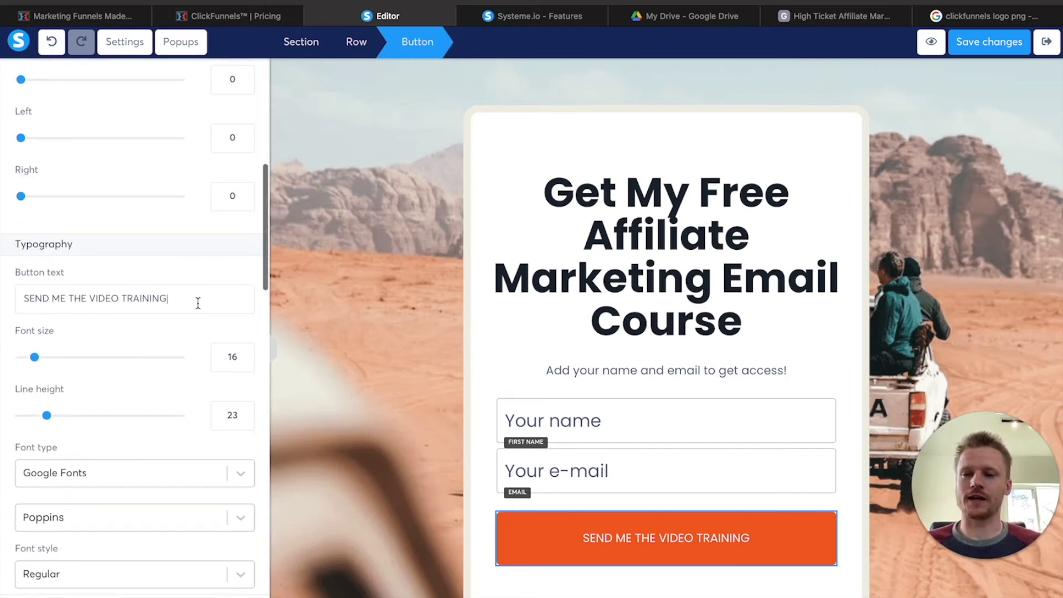
{"action": "left_click_drag", "start_coordinate": [200, 301], "coordinate": [92, 299]}
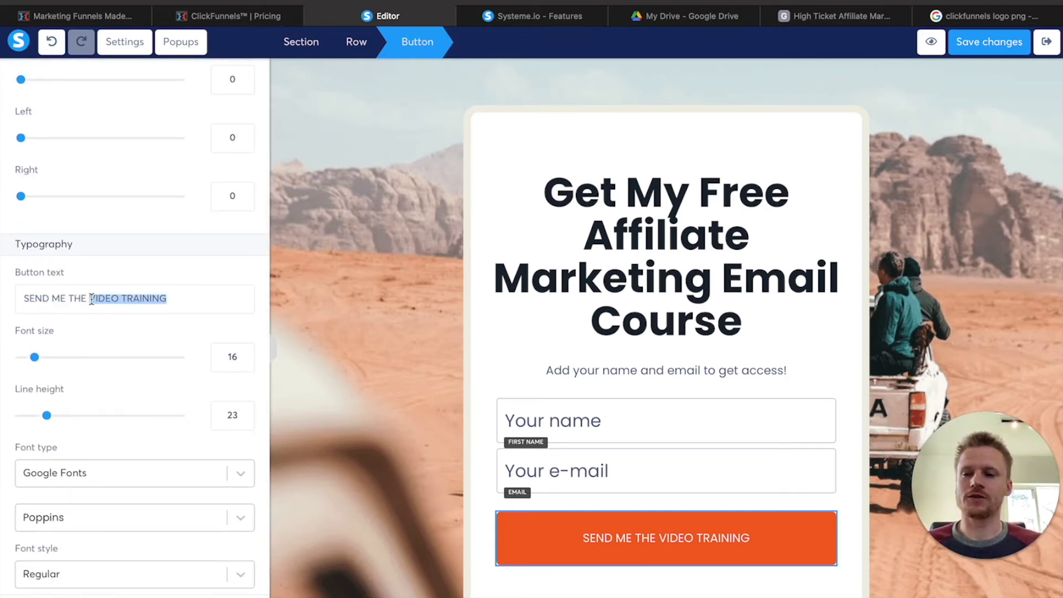
{"action": "type", "text": "Em"}
{"action": "key", "text": "BackSpace"}
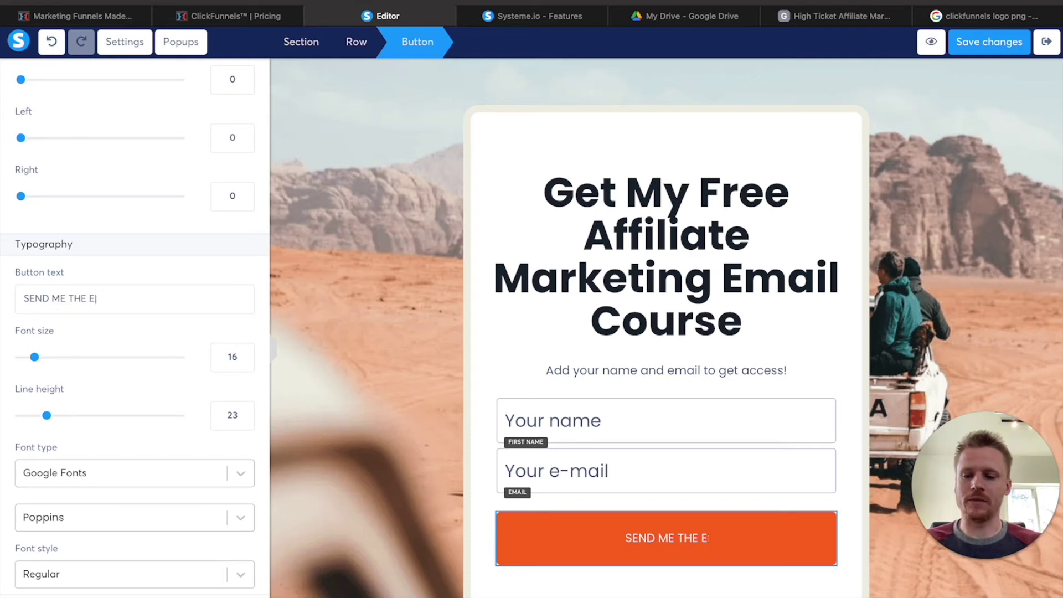
{"action": "key", "text": "BackSpace"}
{"action": "type", "text": "MAIL COURSE"}
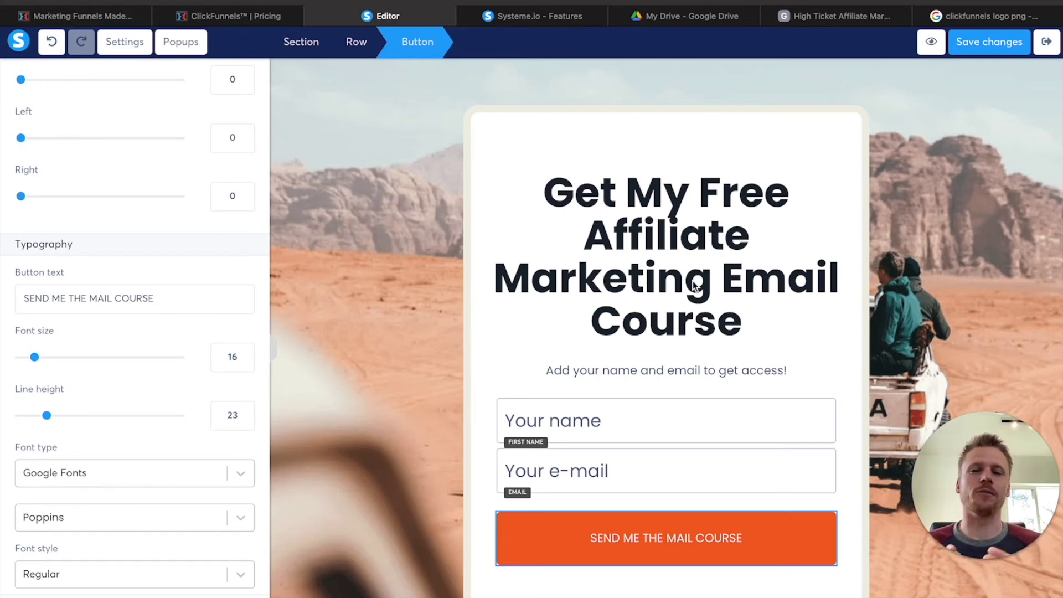
{"action": "scroll", "coordinate": [178, 192], "scroll_direction": "up", "scroll_amount": 8}
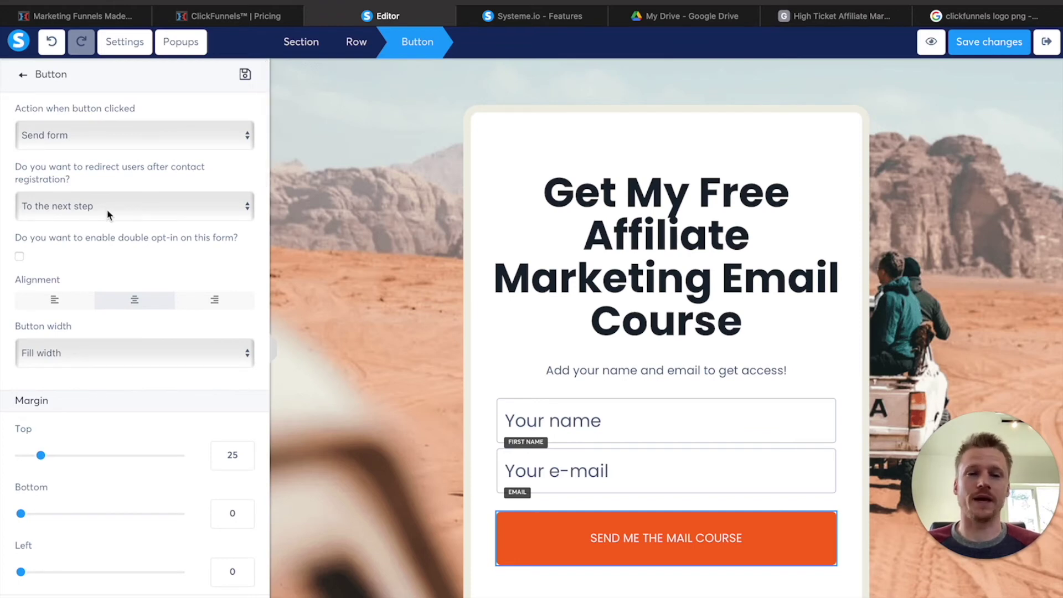
{"action": "left_click", "coordinate": [990, 44]}
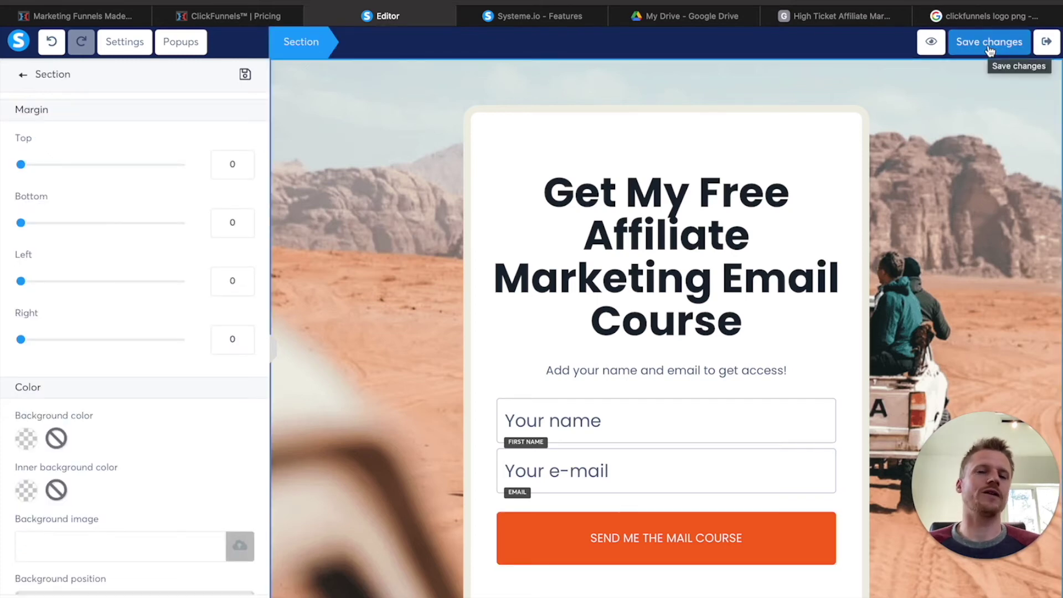
Step: Leave the page editor and apply the "You are in!" template to the Thank You / Download Page step
{"action": "left_click", "coordinate": [1046, 46]}
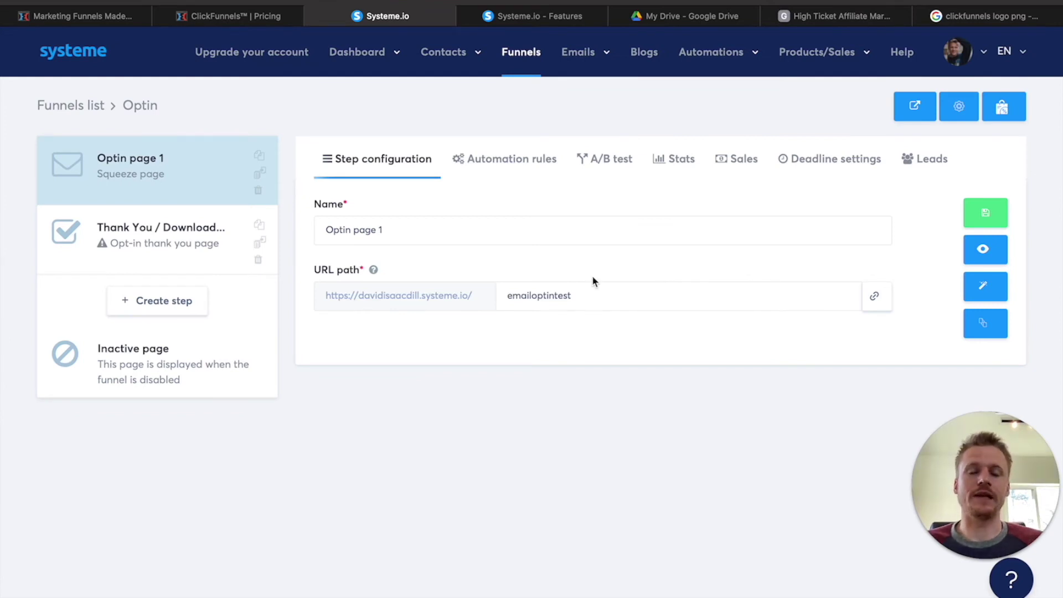
{"action": "left_click", "coordinate": [139, 246]}
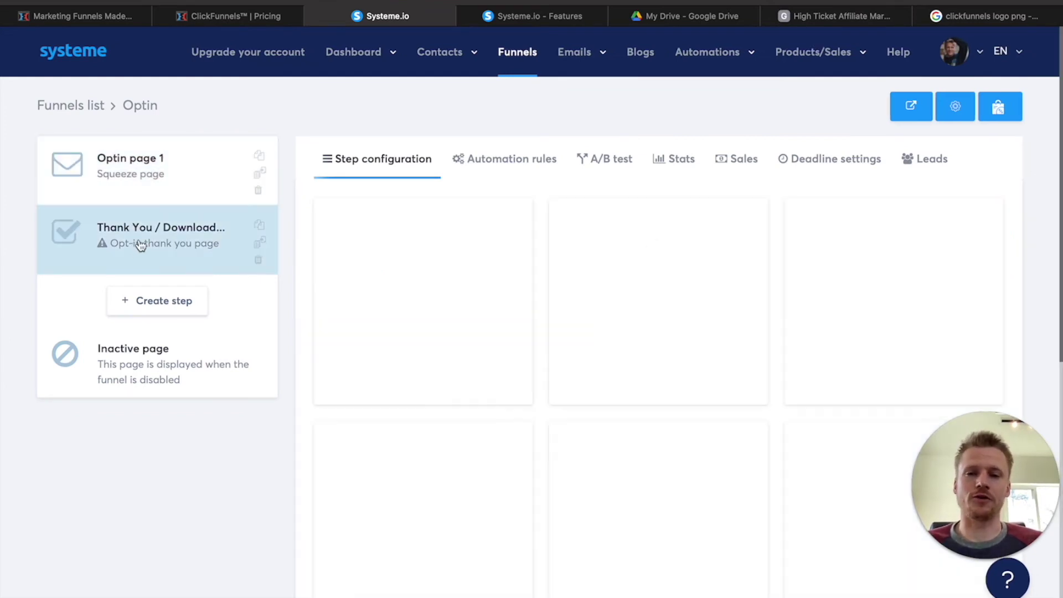
{"action": "mouse_move", "coordinate": [477, 328]}
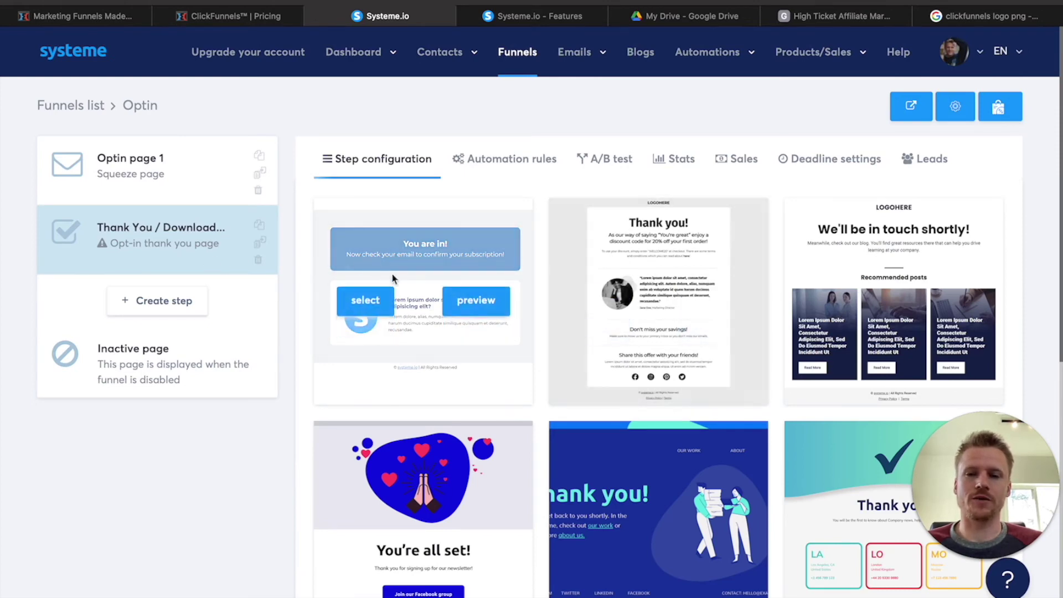
{"action": "left_click", "coordinate": [347, 302]}
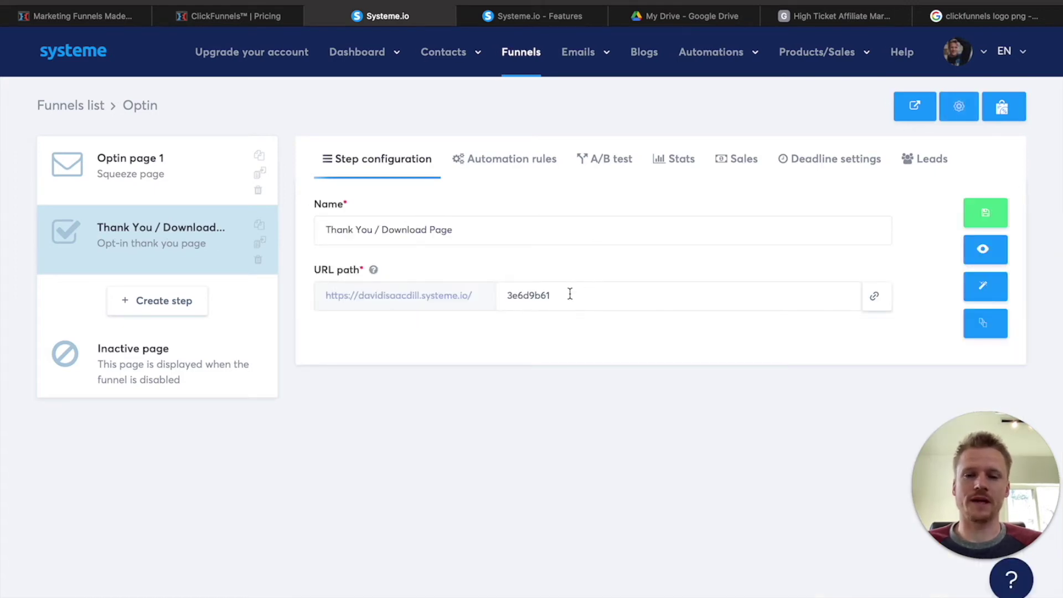
Step: Set the Thank You / Download Page's URL path to "thankyoutest" and save the step configuration
{"action": "left_click_drag", "start_coordinate": [570, 293], "coordinate": [493, 294]}
{"action": "type", "text": "thankyoutest"}
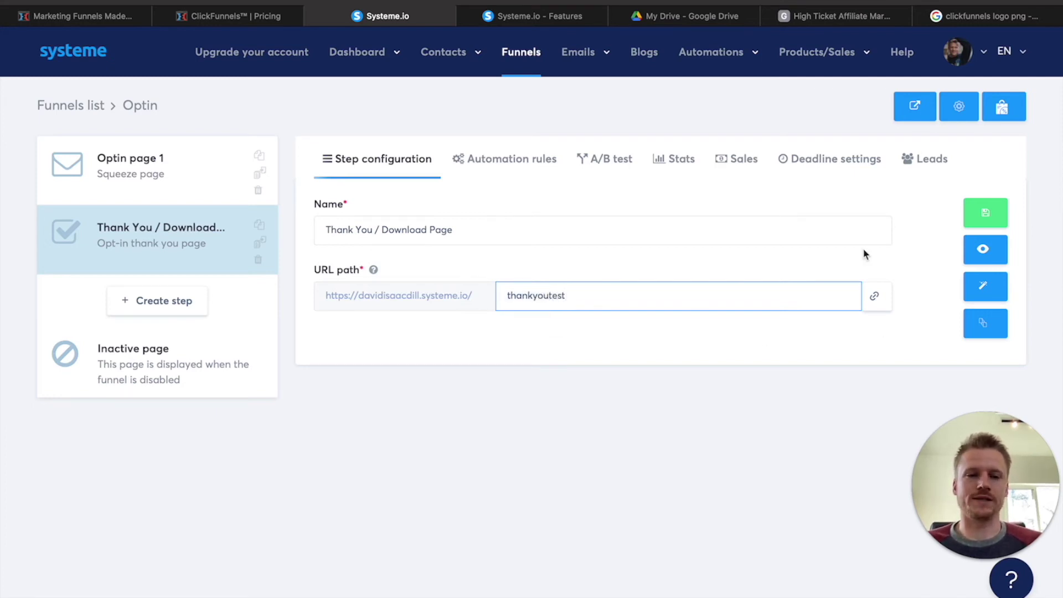
{"action": "left_click", "coordinate": [984, 215]}
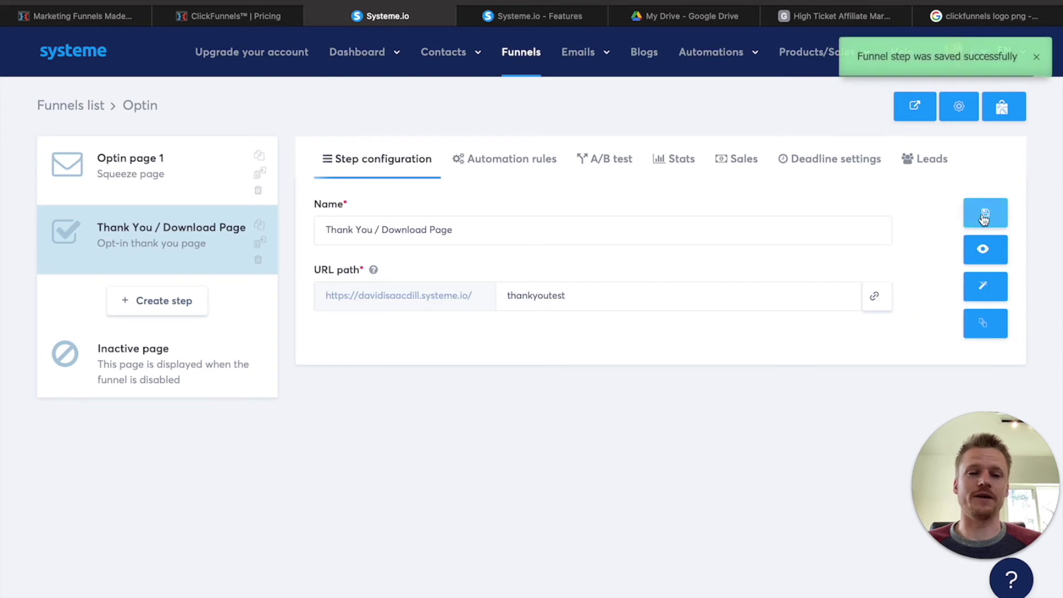
Step: Open the thank-you page for editing and change the line under its headline to "Now, check your email to get your course!"
{"action": "left_click", "coordinate": [985, 286]}
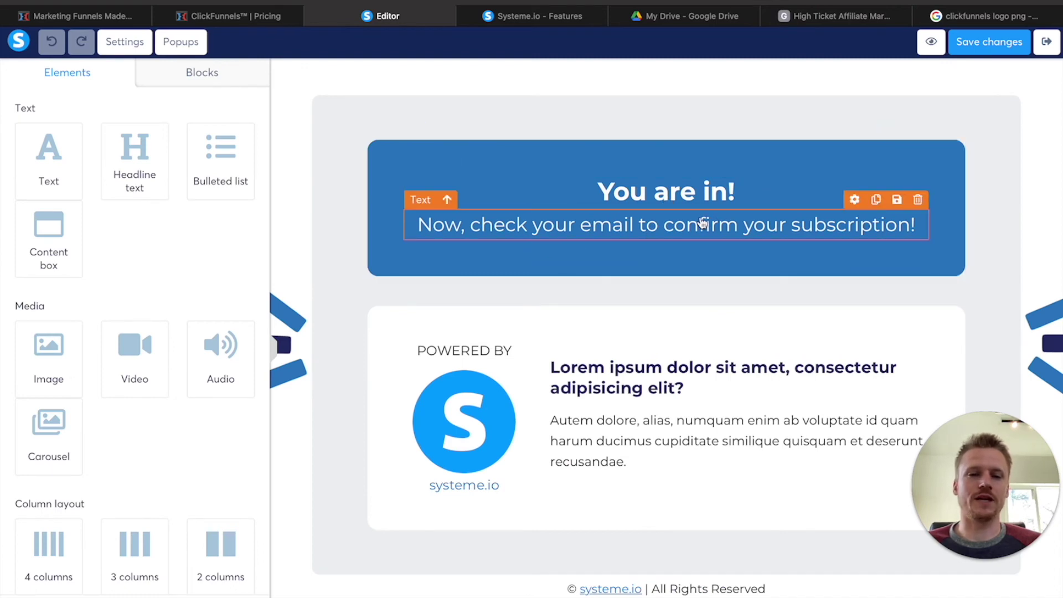
{"action": "left_click", "coordinate": [666, 225]}
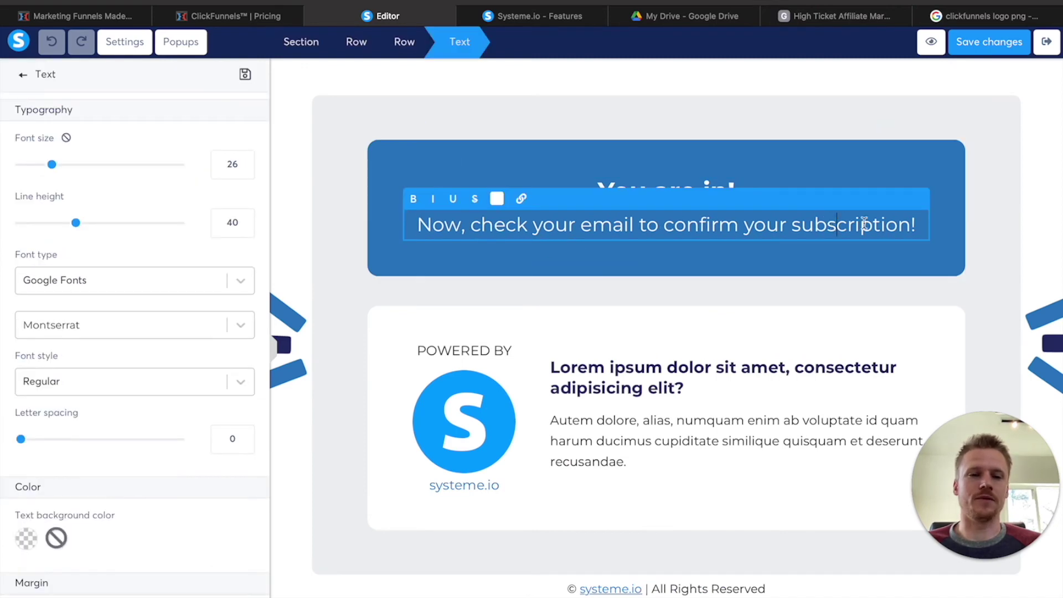
{"action": "left_click_drag", "start_coordinate": [910, 224], "coordinate": [666, 228]}
{"action": "type", "text": "get your"}
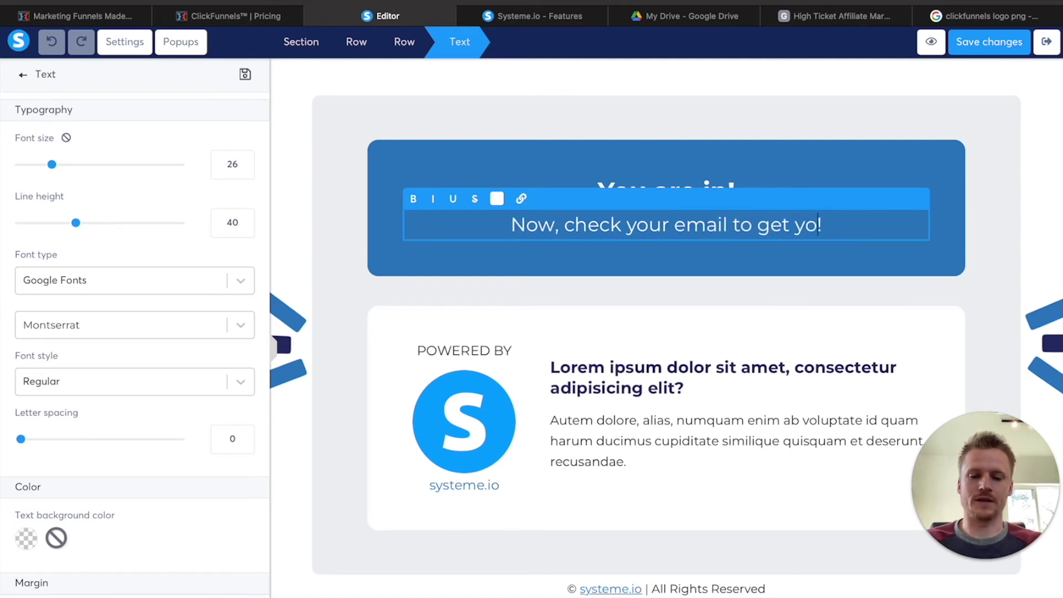
{"action": "key", "text": "BackSpace"}
{"action": "key", "text": "BackSpace"}
{"action": "key", "text": "BackSpace"}
{"action": "type", "text": "ur course"}
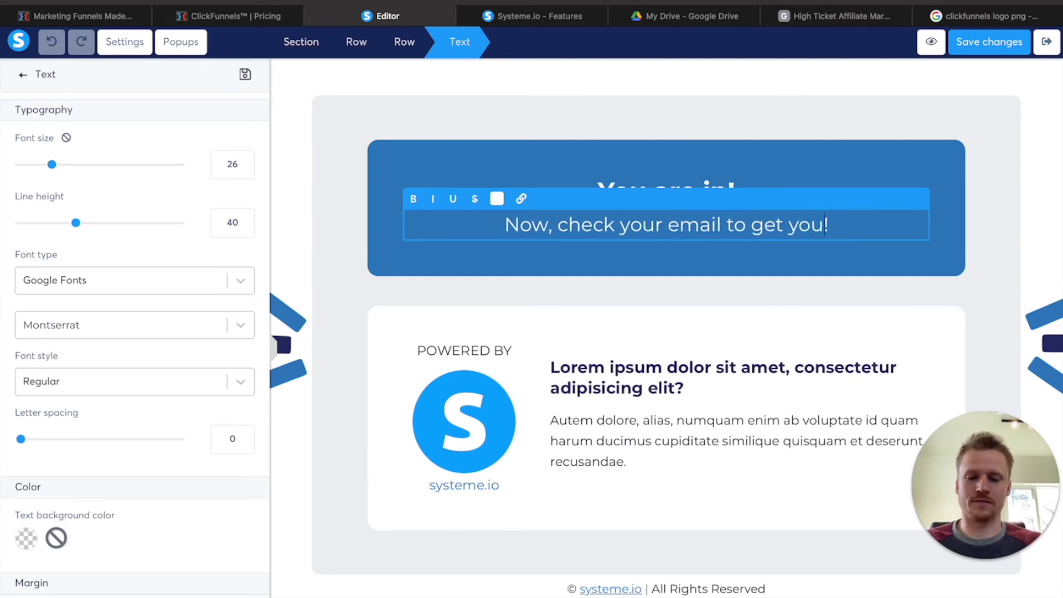
{"action": "left_click", "coordinate": [588, 376]}
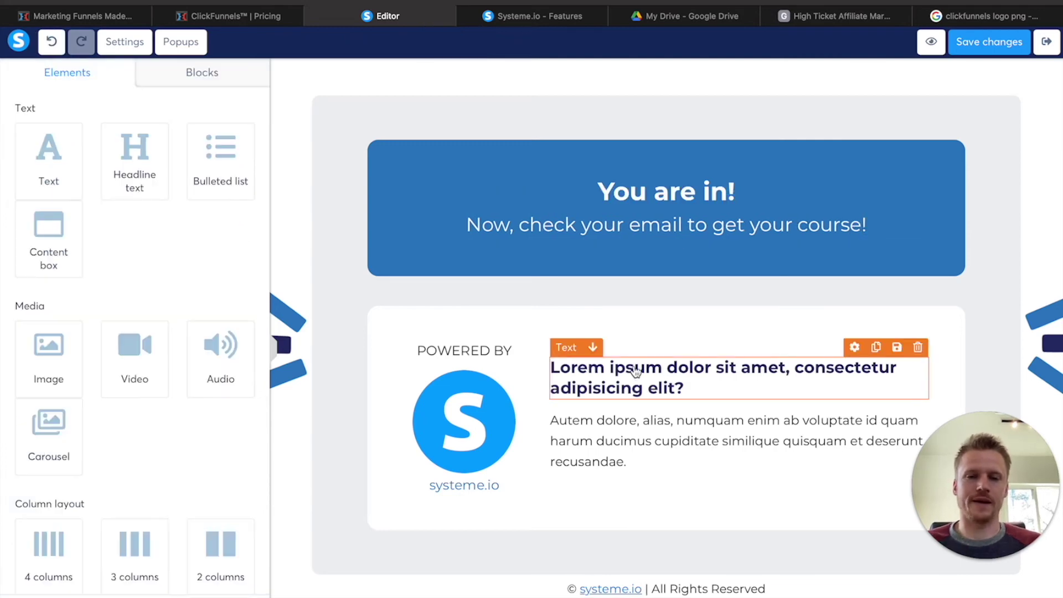
Step: Delete the placeholder row below the blue box, then save the thank-you page and leave the editor
{"action": "left_click", "coordinate": [954, 295]}
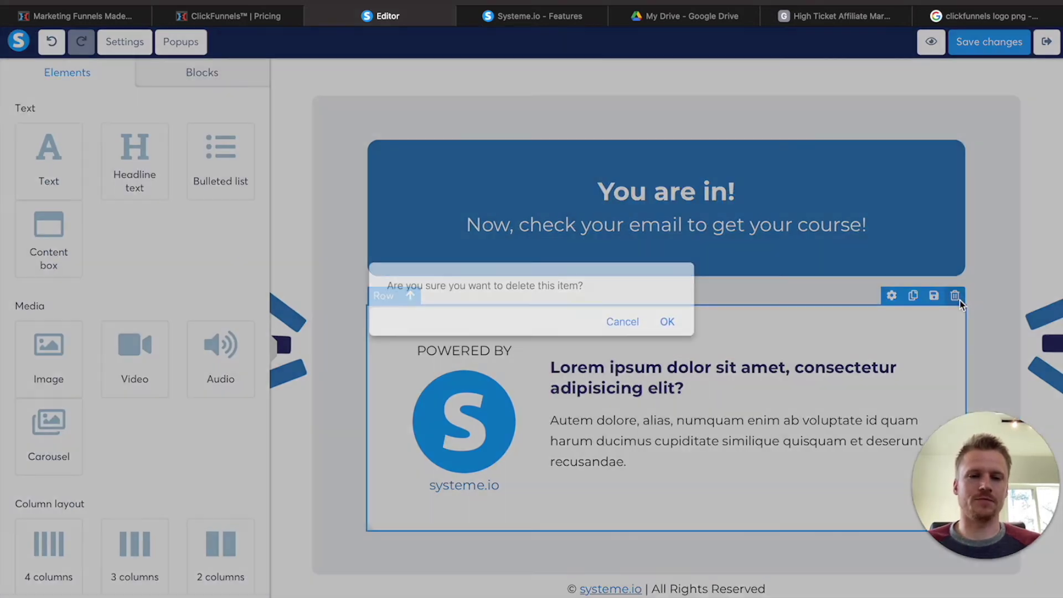
{"action": "left_click", "coordinate": [667, 323]}
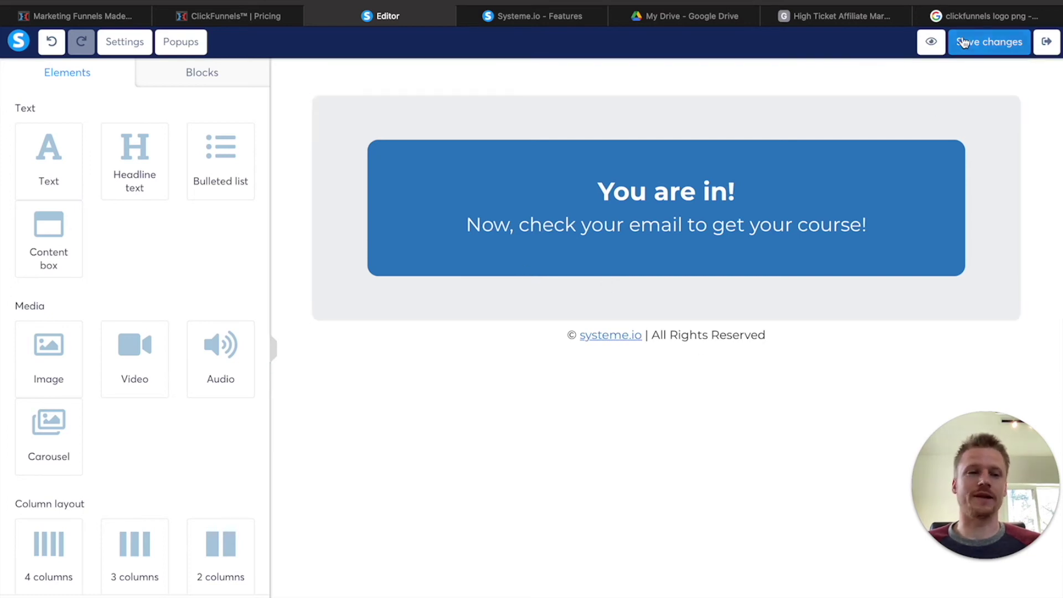
{"action": "left_click", "coordinate": [978, 44]}
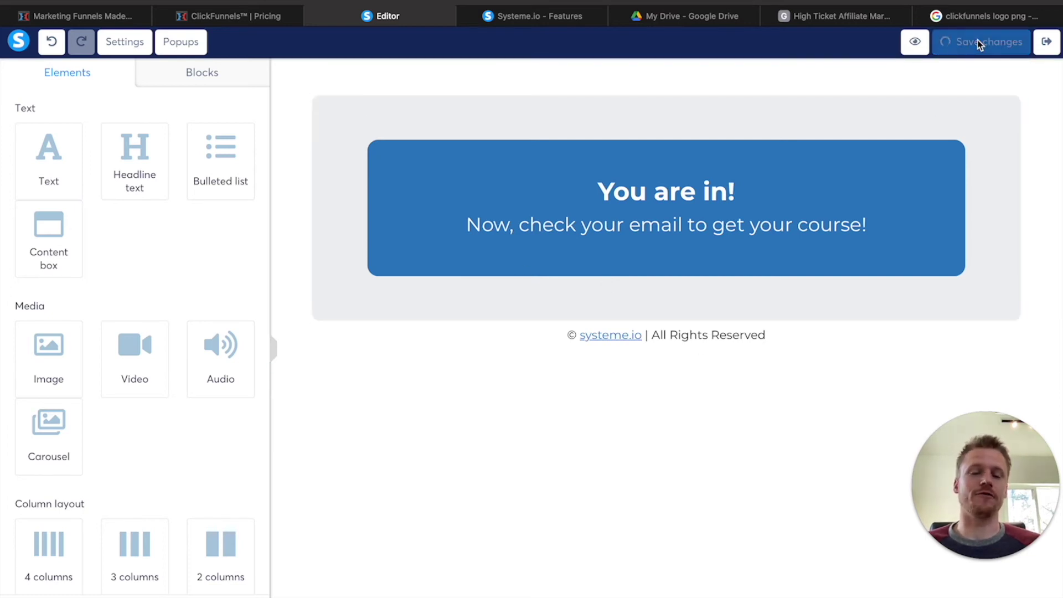
{"action": "left_click", "coordinate": [1053, 44]}
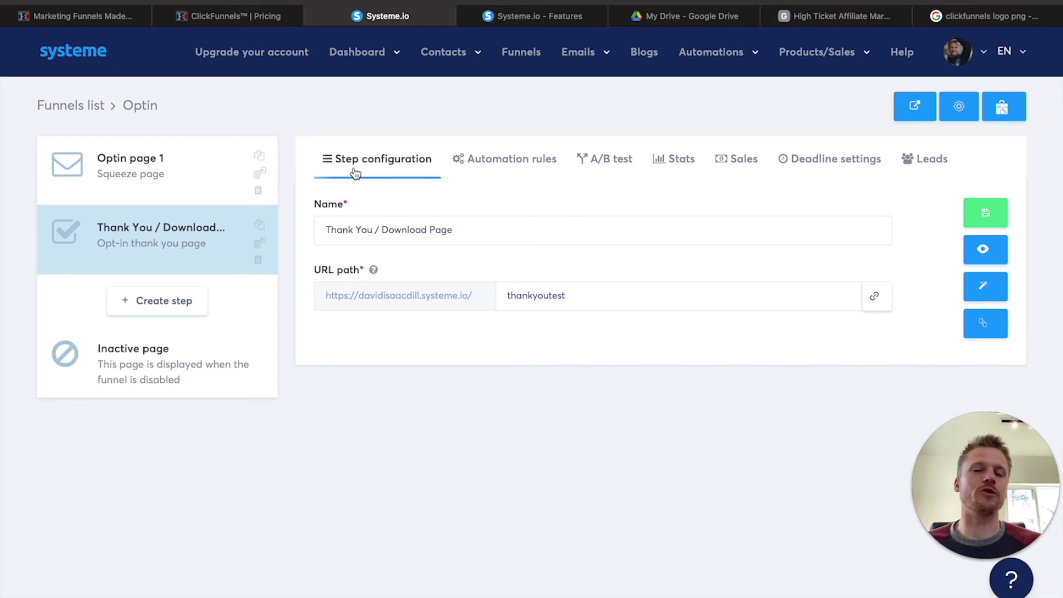
Step: Open the live opt-in page and submit its form with a test first name and email address
{"action": "left_click", "coordinate": [919, 105]}
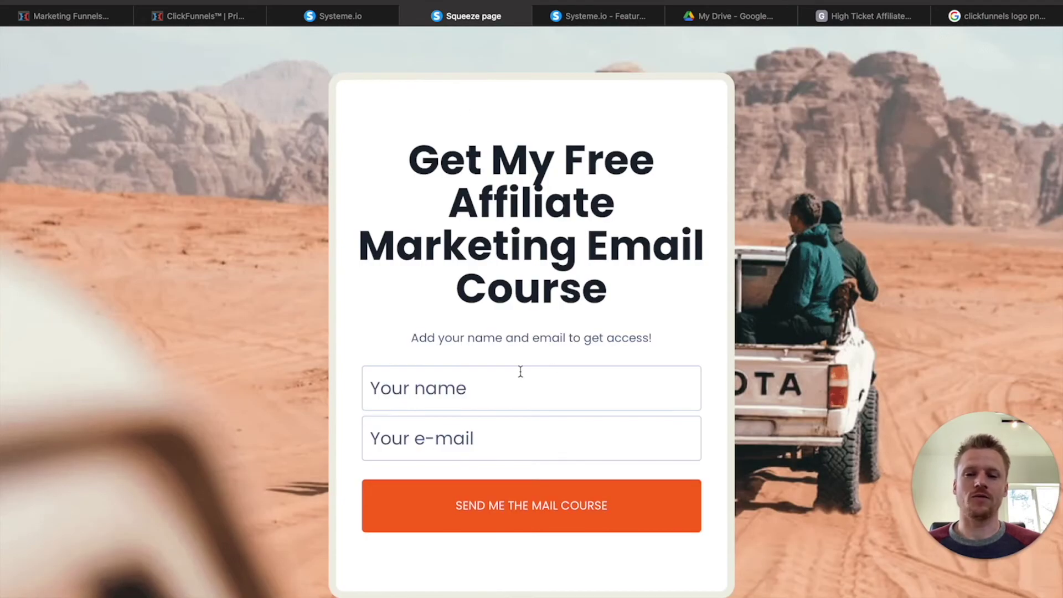
{"action": "left_click", "coordinate": [517, 384]}
{"action": "type", "text": "David"}
{"action": "key", "text": "Tab"}
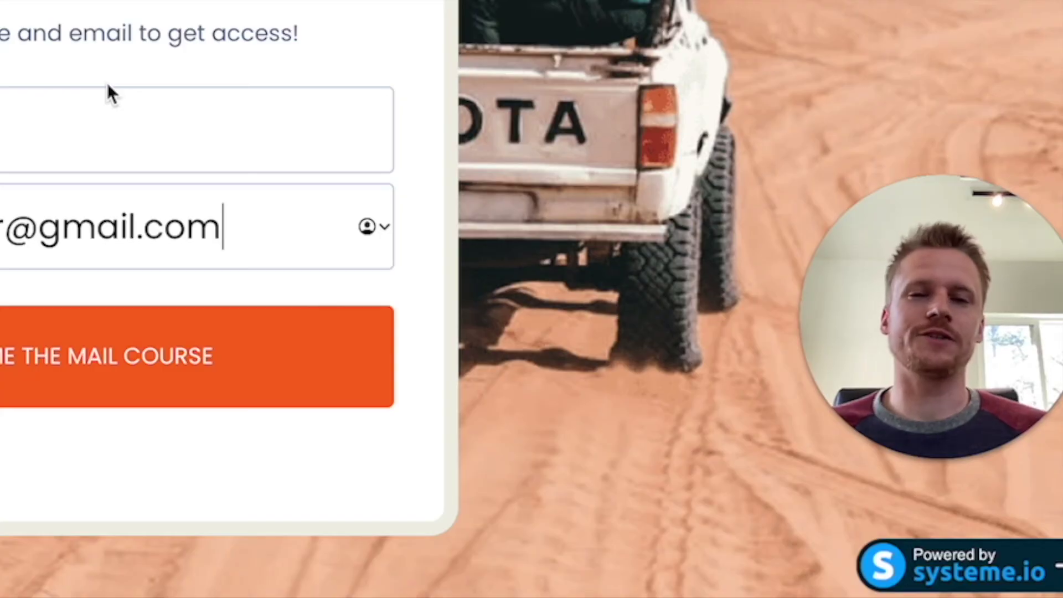
{"action": "left_click", "coordinate": [55, 381]}
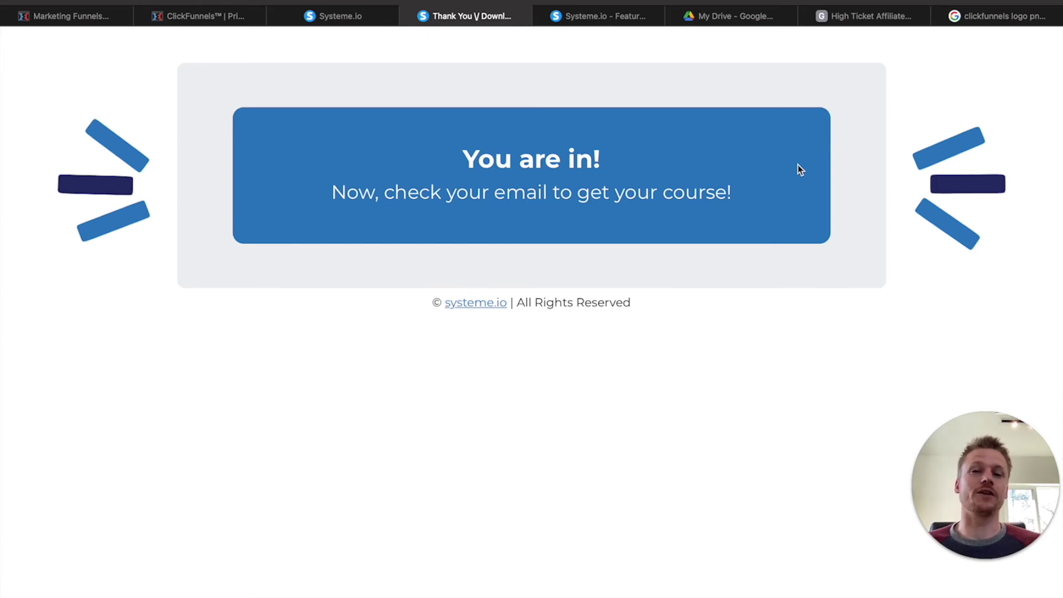
Step: Return to the Systeme.io account and open the contacts list to check for the test subscriber
{"action": "key", "text": "ctrl+shift+Tab"}
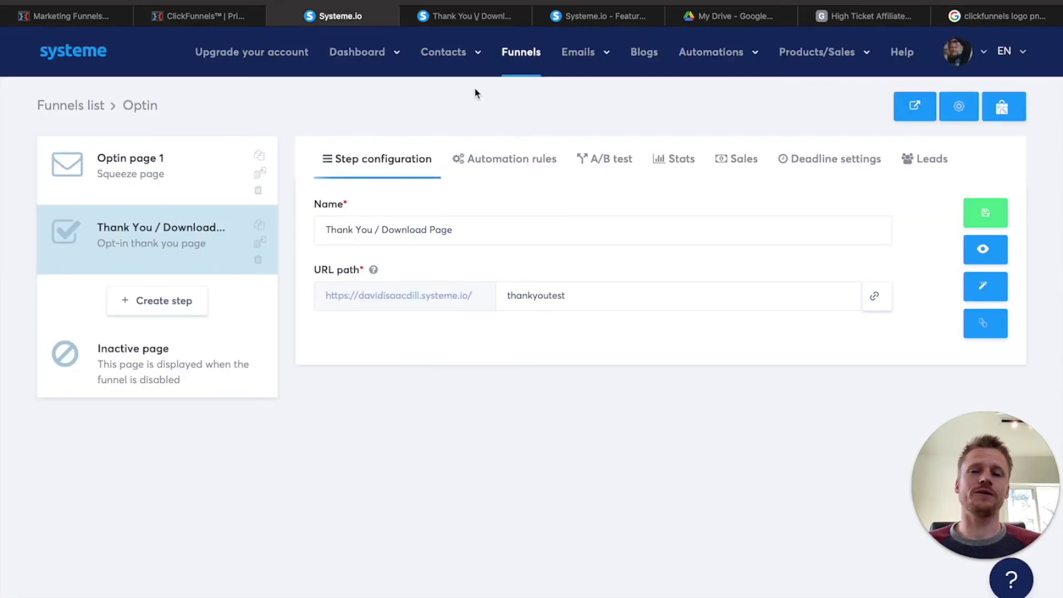
{"action": "mouse_move", "coordinate": [463, 64]}
{"action": "left_click", "coordinate": [443, 91]}
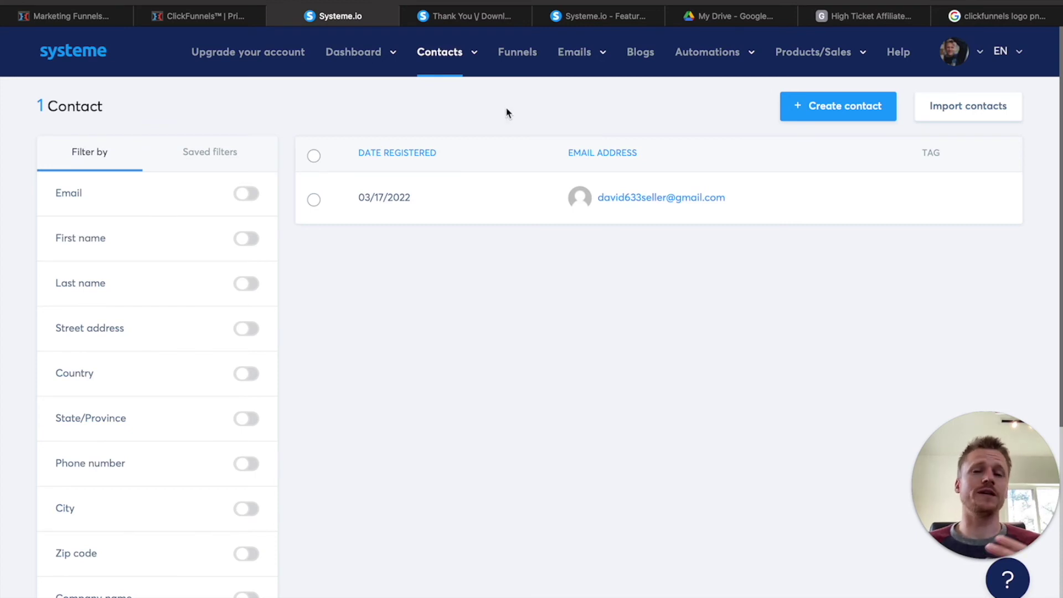
Step: Start a new newsletter with the "Answered: your most burning questions about online business..." template and try to create it without a subject or sender name
{"action": "mouse_move", "coordinate": [574, 54]}
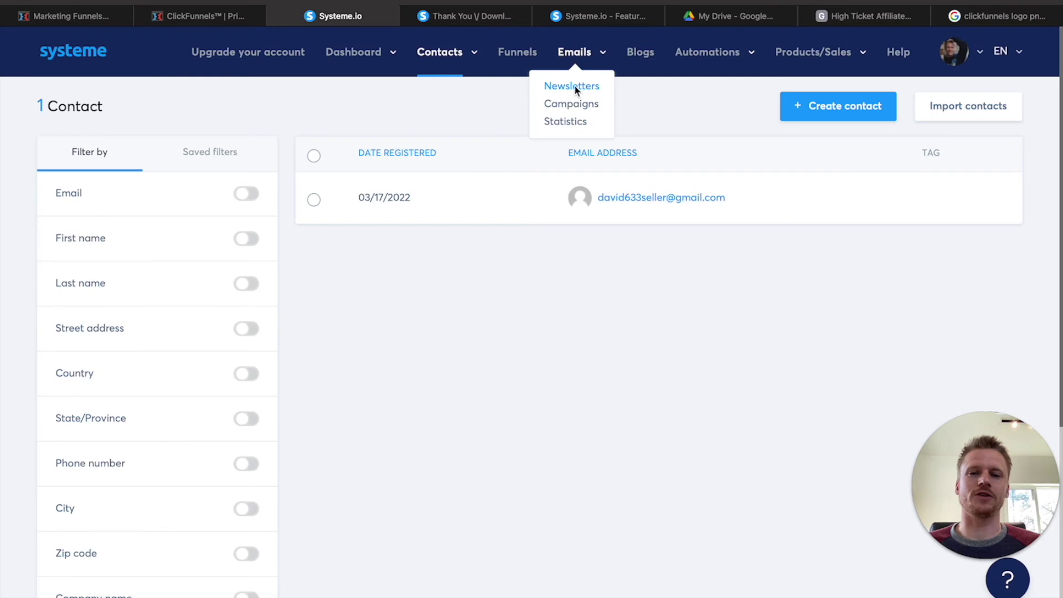
{"action": "left_click", "coordinate": [574, 88]}
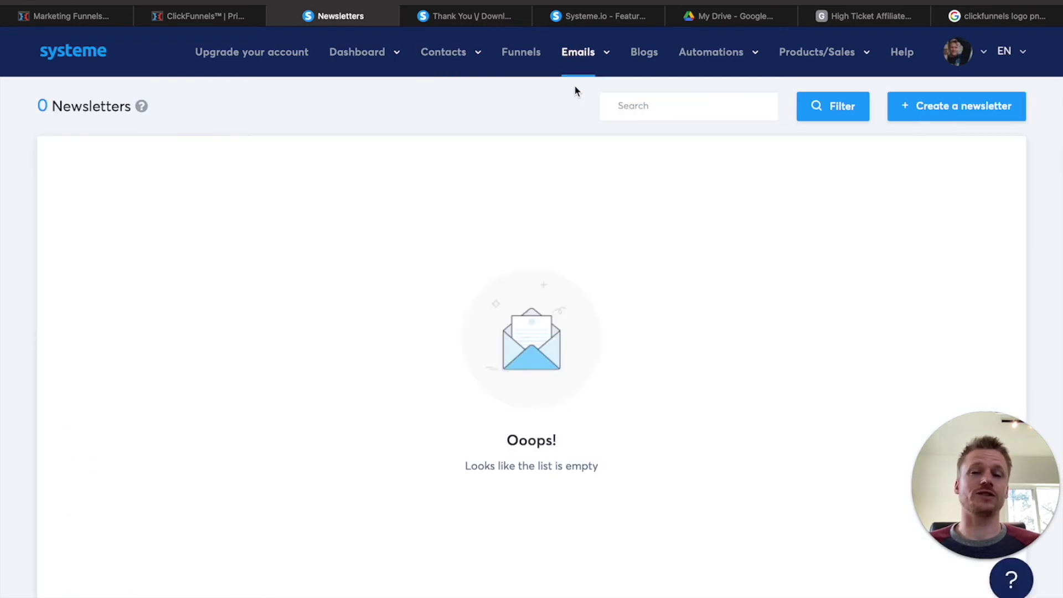
{"action": "left_click", "coordinate": [975, 102]}
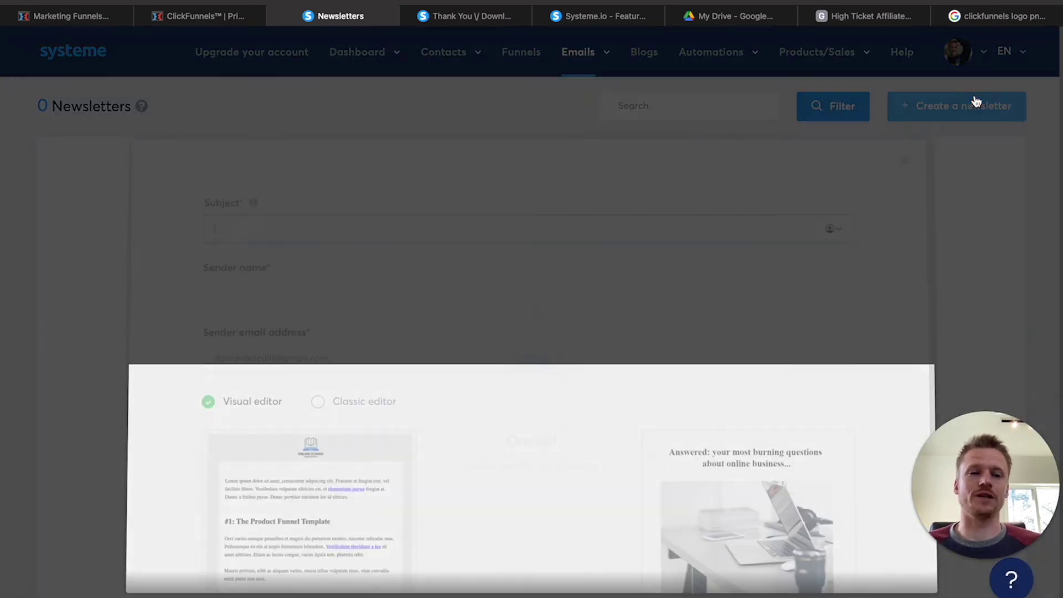
{"action": "scroll", "coordinate": [410, 327], "scroll_direction": "down", "scroll_amount": 2}
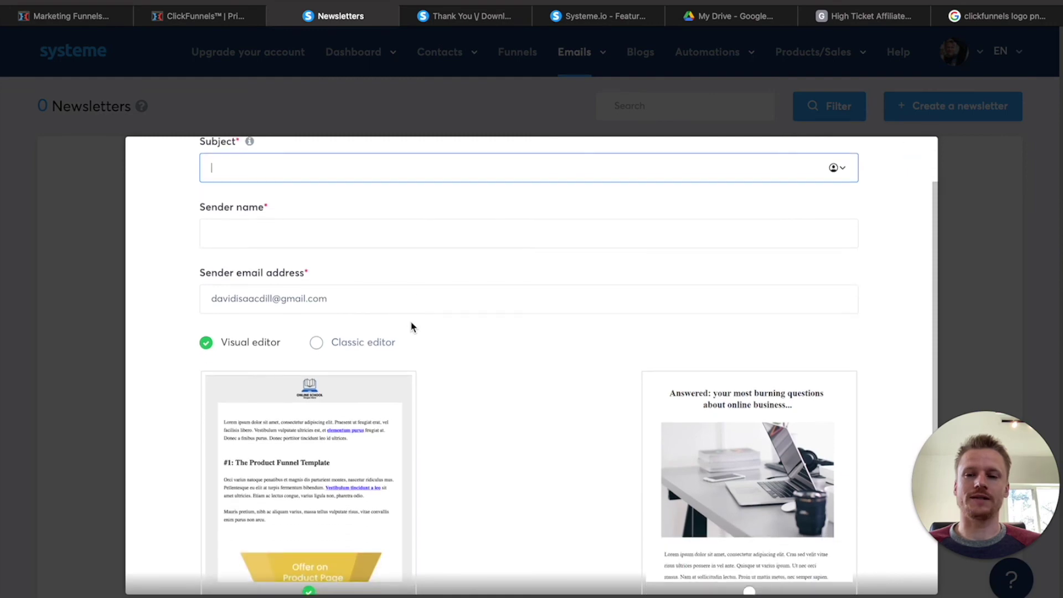
{"action": "scroll", "coordinate": [465, 400], "scroll_direction": "down", "scroll_amount": 3}
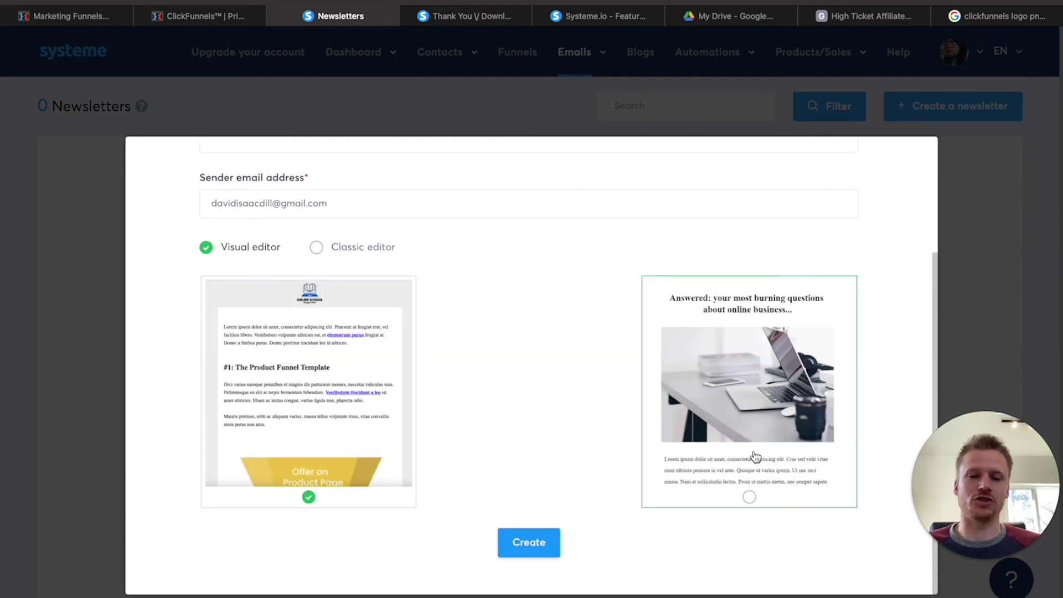
{"action": "left_click", "coordinate": [764, 411]}
{"action": "left_click", "coordinate": [540, 542]}
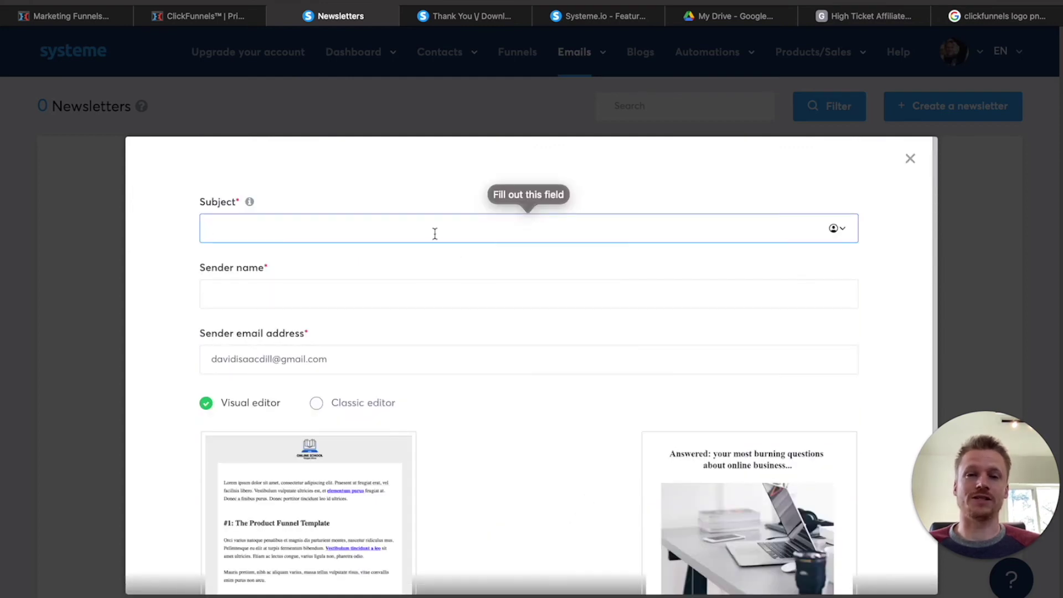
{"action": "left_click", "coordinate": [380, 294]}
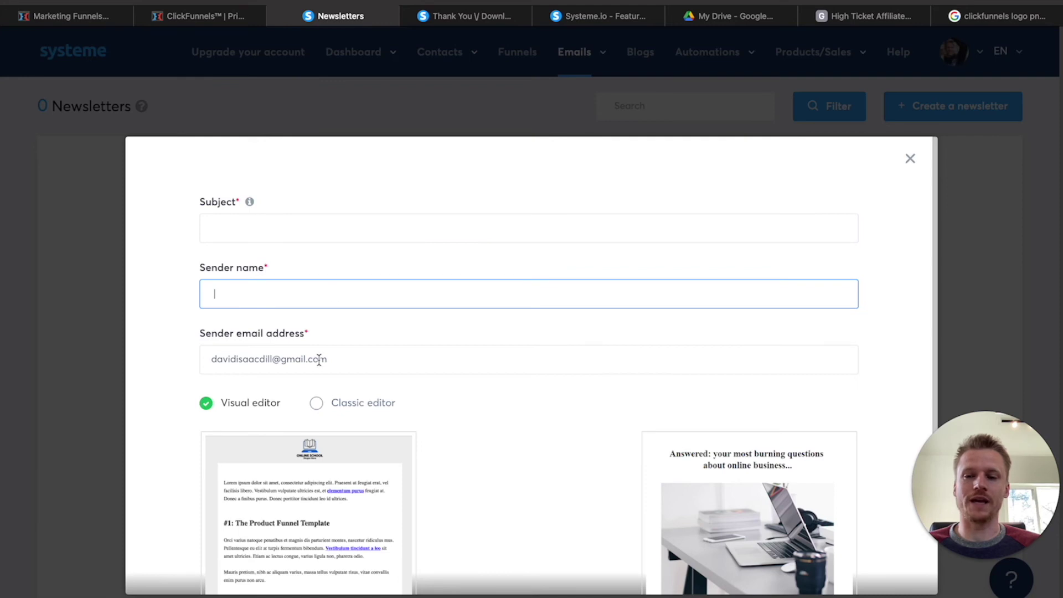
{"action": "left_click", "coordinate": [372, 365]}
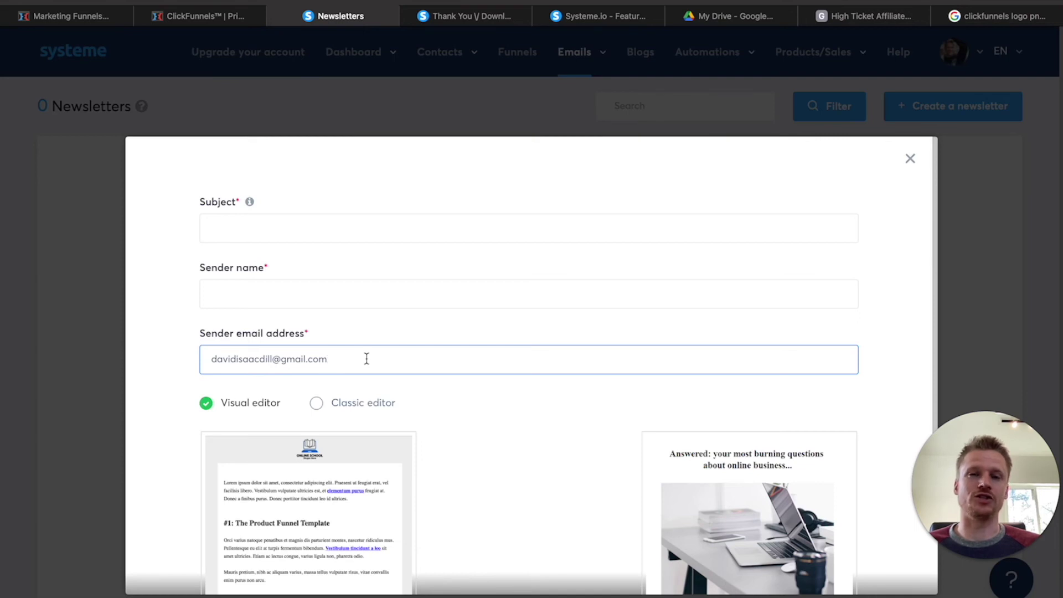
{"action": "scroll", "coordinate": [367, 359], "scroll_direction": "down", "scroll_amount": 3}
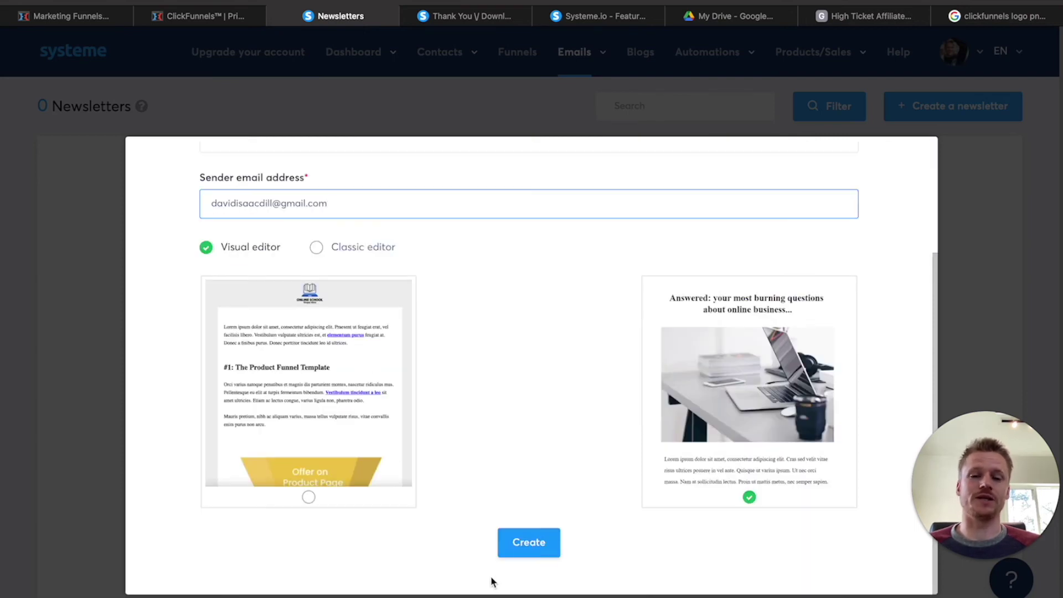
{"action": "left_click", "coordinate": [532, 550]}
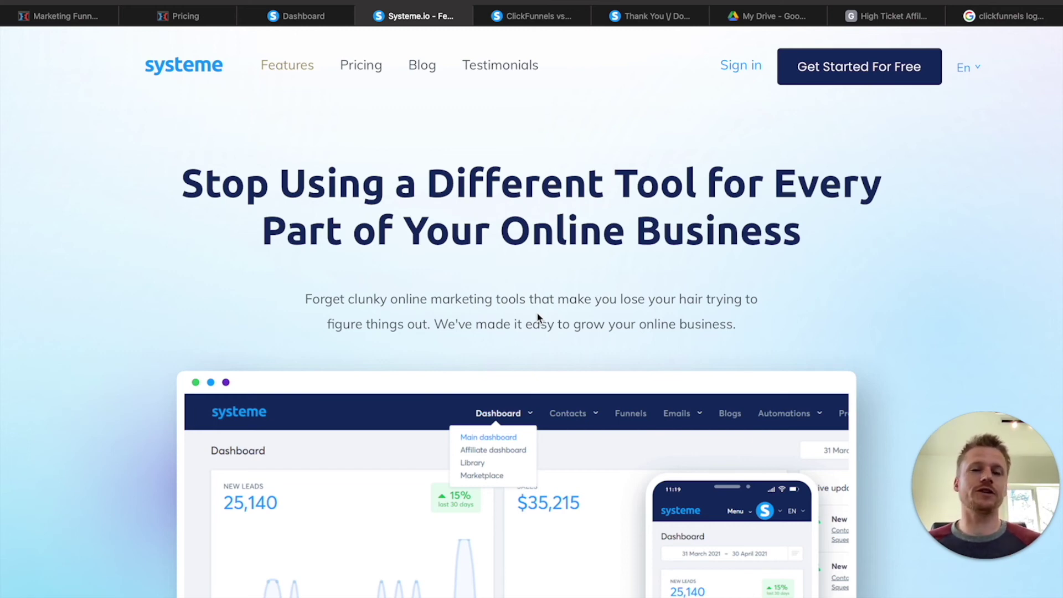
Step: Open the ClickFunnels comparison article, dismiss its book pop-up, and compare the ClickFunnels and systeme.io pricing tables
{"action": "left_click", "coordinate": [552, 16]}
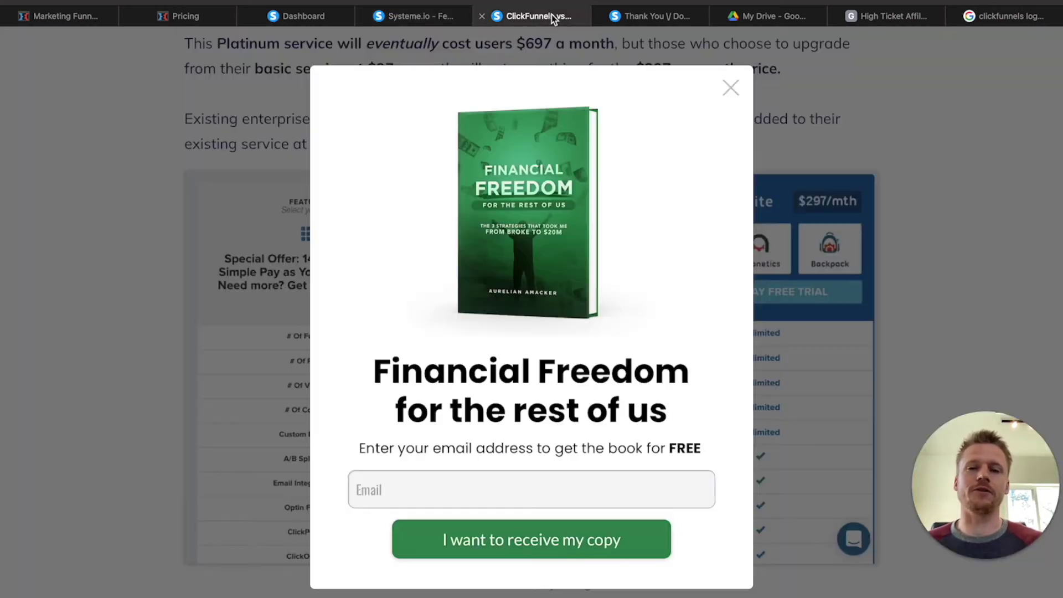
{"action": "left_click", "coordinate": [731, 90]}
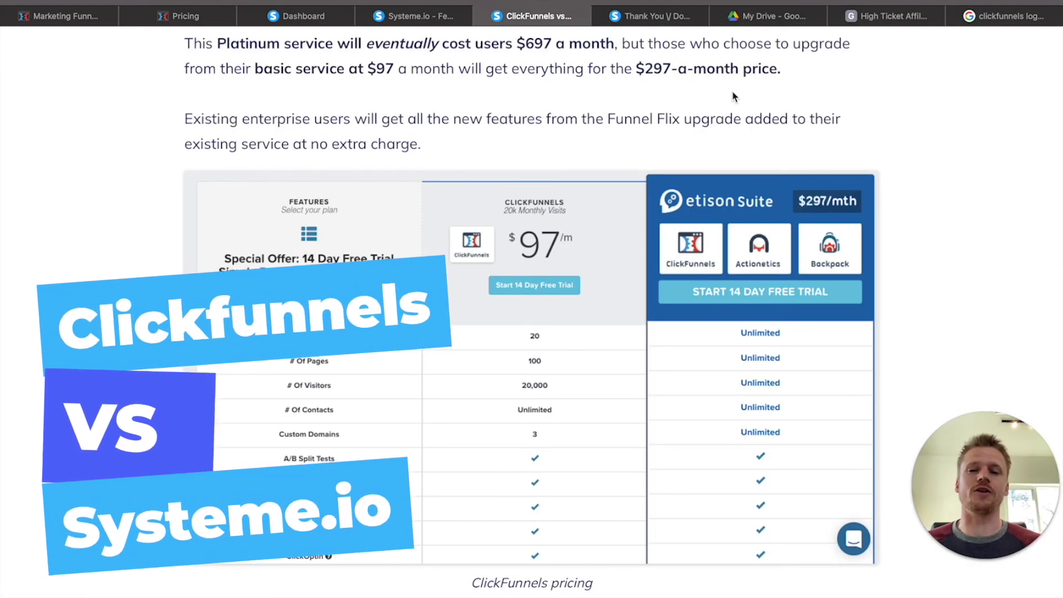
{"action": "scroll", "coordinate": [568, 292], "scroll_direction": "down", "scroll_amount": 2}
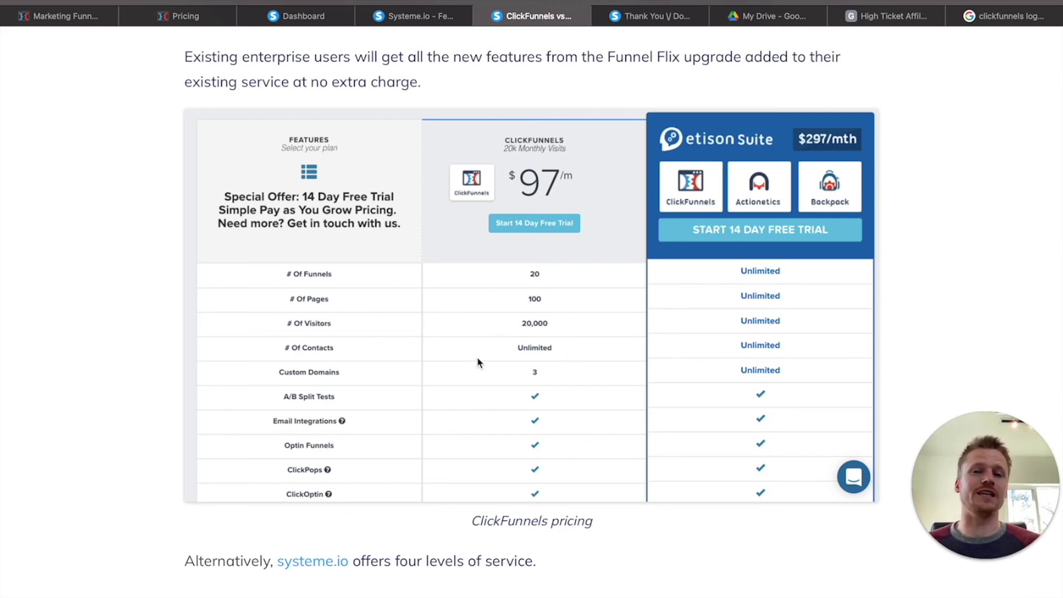
{"action": "scroll", "coordinate": [426, 362], "scroll_direction": "down", "scroll_amount": 1}
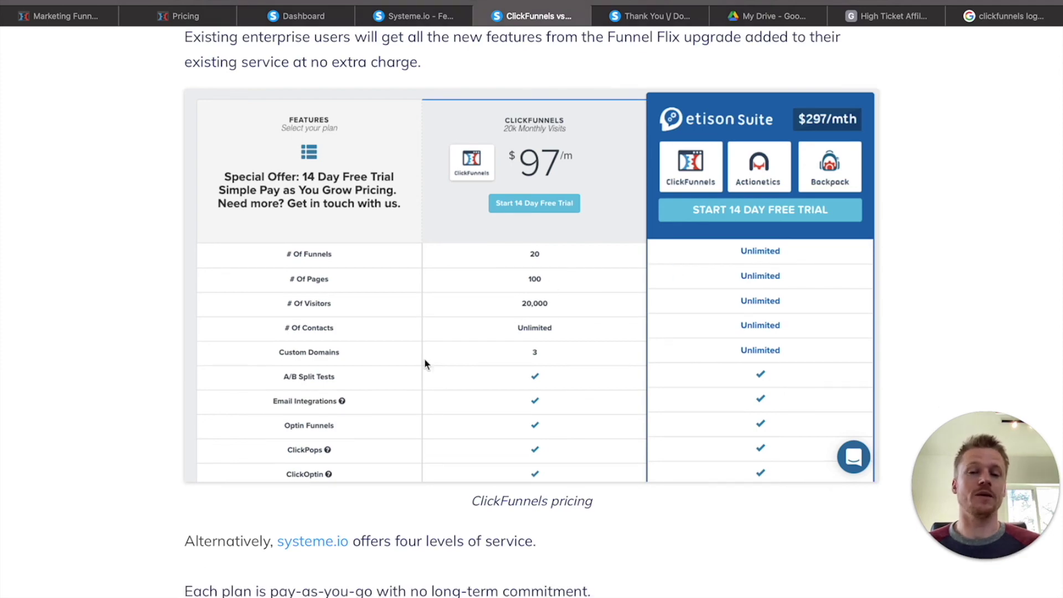
{"action": "scroll", "coordinate": [425, 363], "scroll_direction": "down", "scroll_amount": 10}
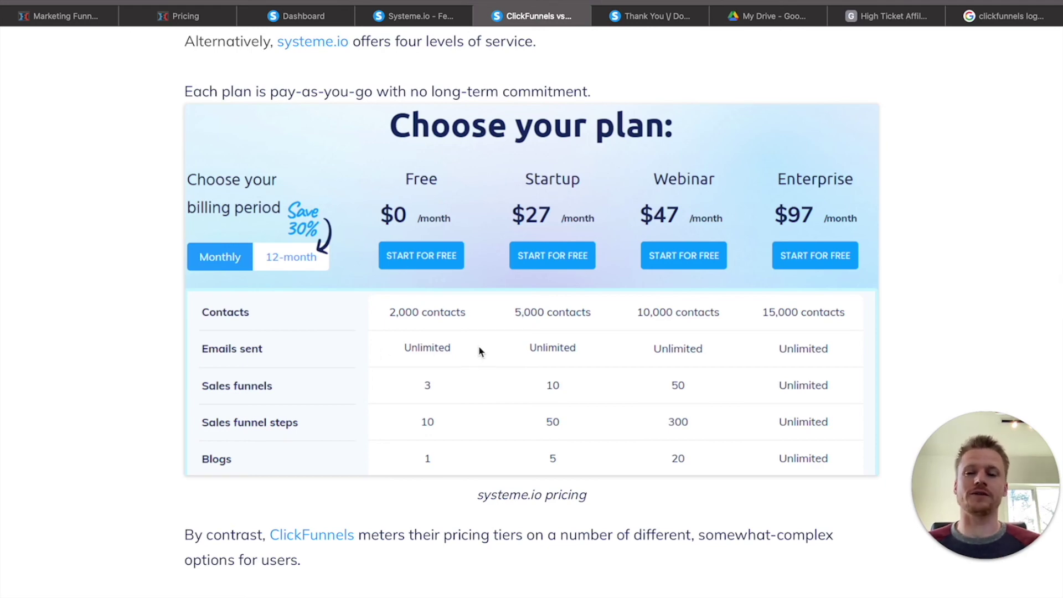
{"action": "scroll", "coordinate": [480, 352], "scroll_direction": "up", "scroll_amount": 10}
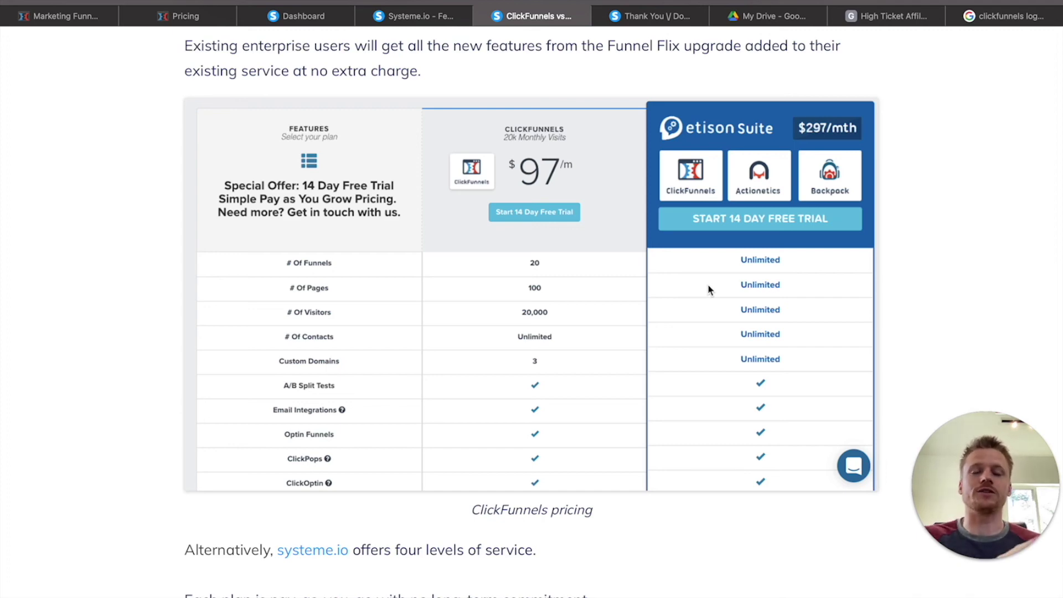
{"action": "scroll", "coordinate": [709, 289], "scroll_direction": "down", "scroll_amount": 3}
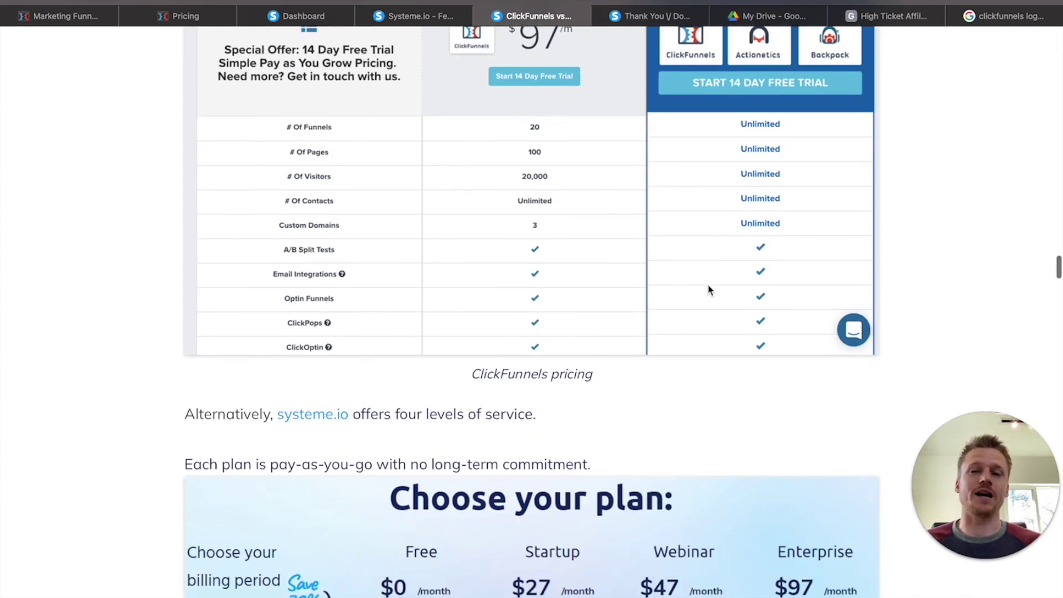
{"action": "scroll", "coordinate": [708, 290], "scroll_direction": "down", "scroll_amount": 4}
{"action": "scroll", "coordinate": [709, 289], "scroll_direction": "up", "scroll_amount": 6}
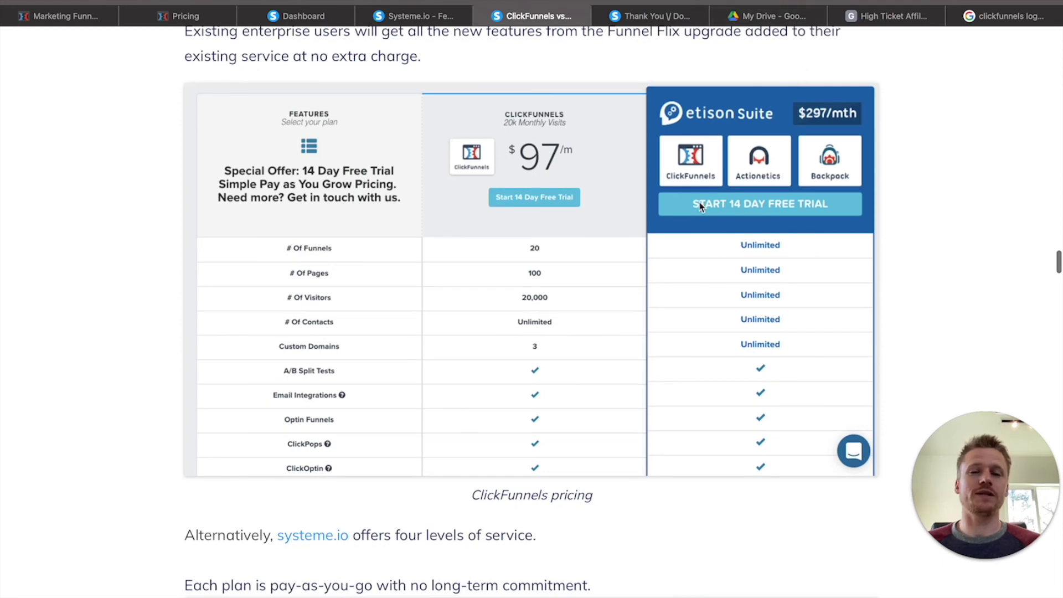
{"action": "scroll", "coordinate": [698, 205], "scroll_direction": "down", "scroll_amount": 13}
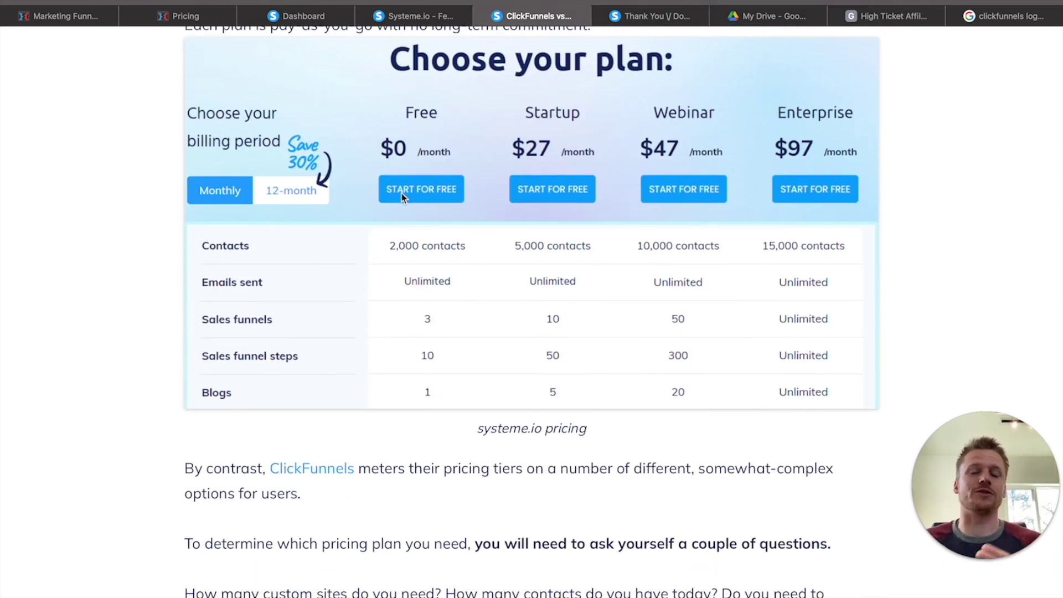
{"action": "scroll", "coordinate": [401, 194], "scroll_direction": "up", "scroll_amount": 1}
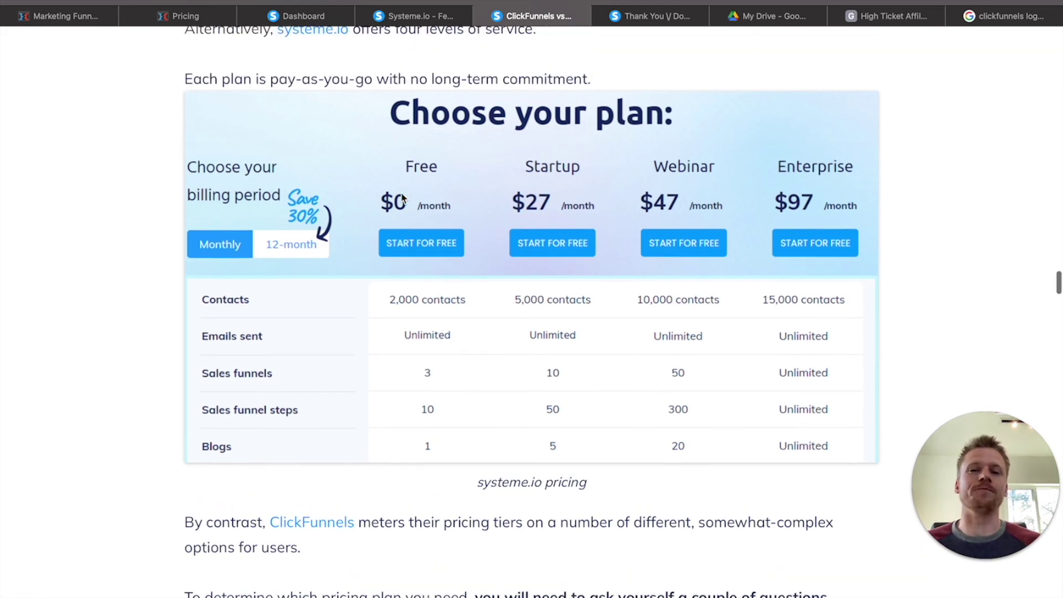